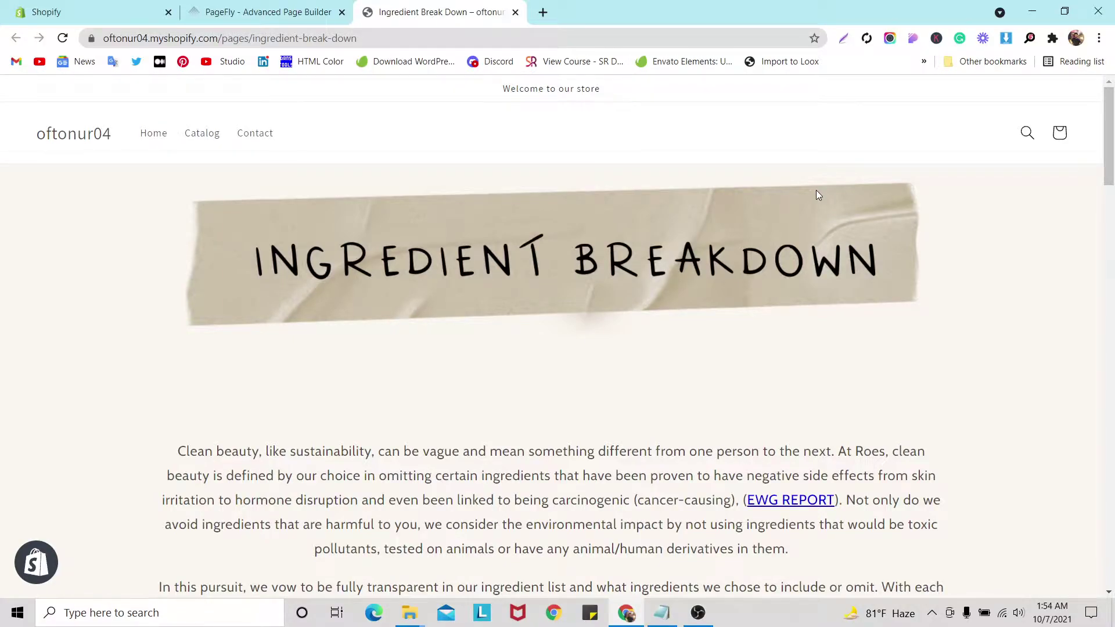
Scroll the live page to the Liquid Love ingredient list beside the Sorbitan Isostearate note.
scroll(817, 190, down, 20)
scroll(822, 250, down, 5)
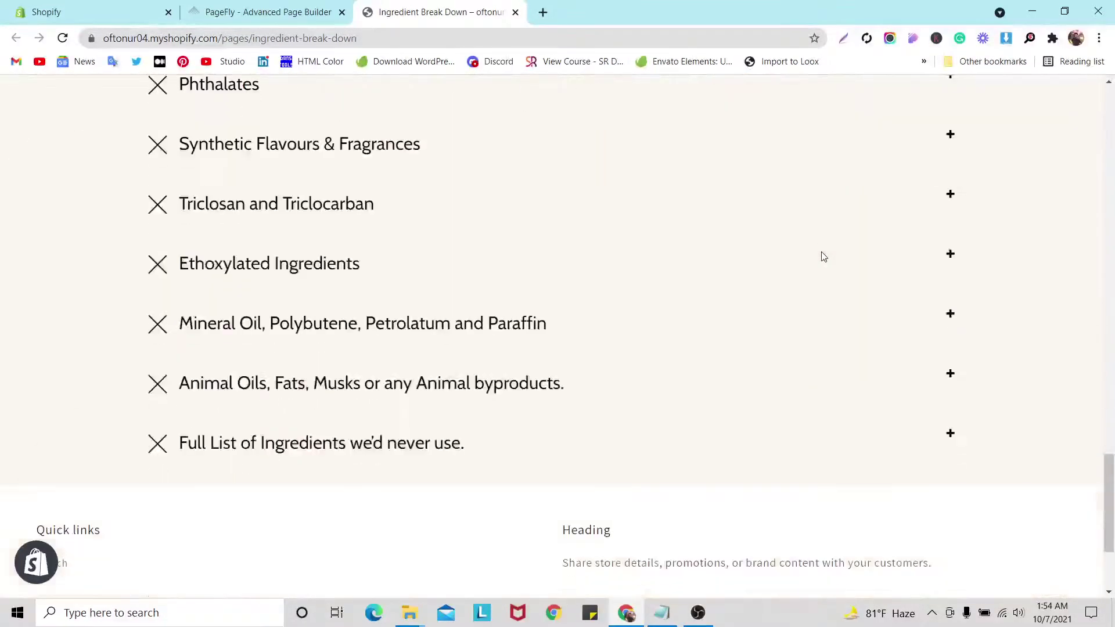
scroll(825, 308, up, 20)
scroll(831, 321, up, 2)
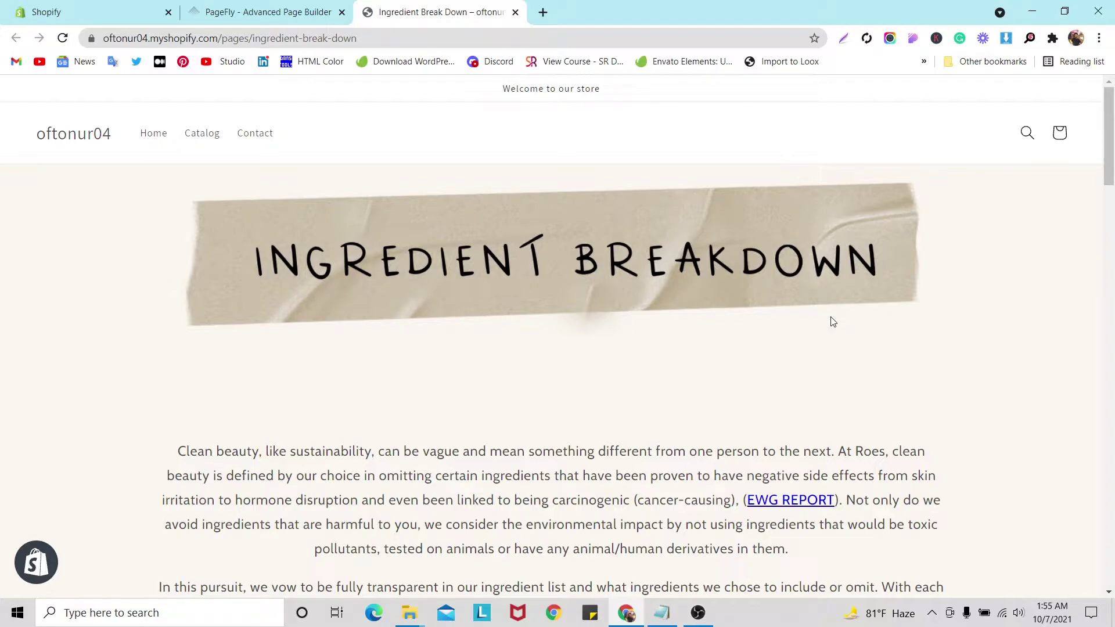
scroll(533, 329, down, 20)
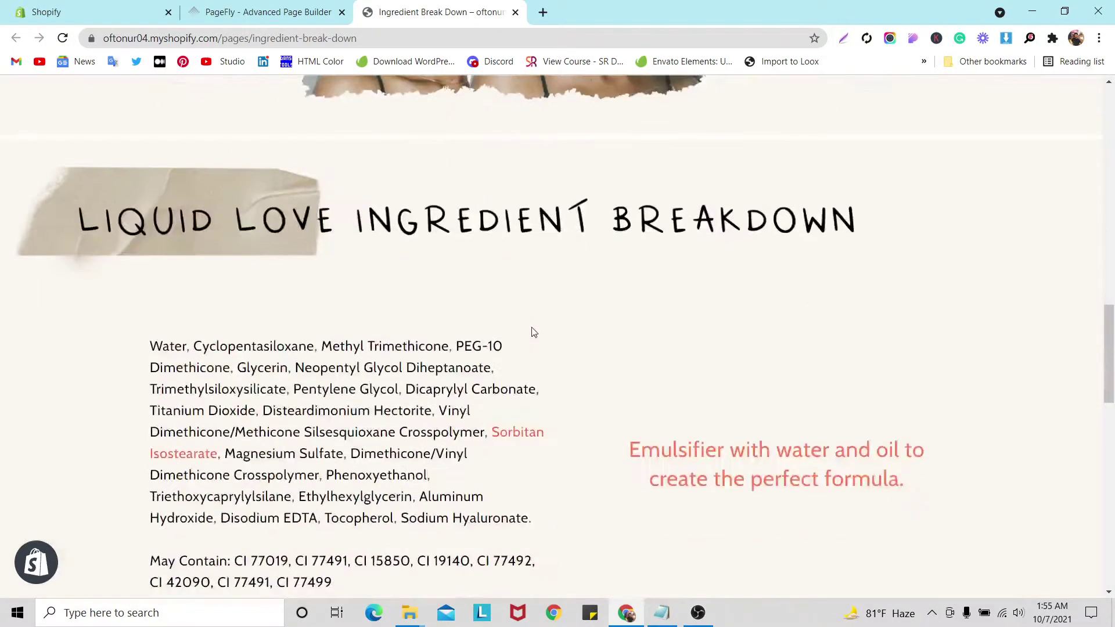
scroll(532, 329, down, 3)
scroll(612, 301, up, 3)
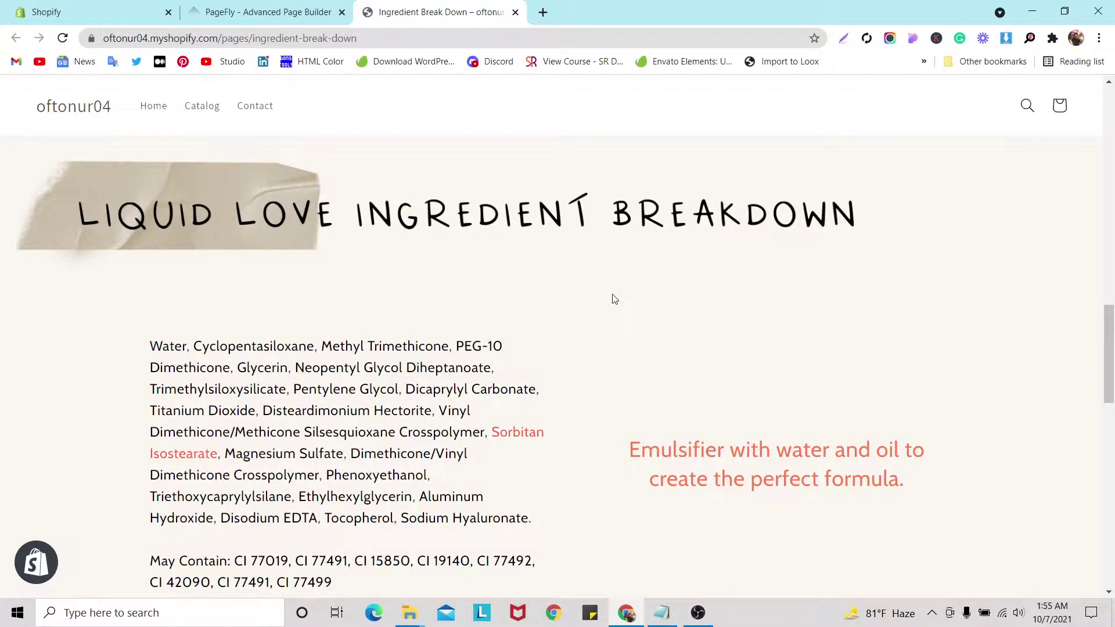
scroll(614, 297, down, 1)
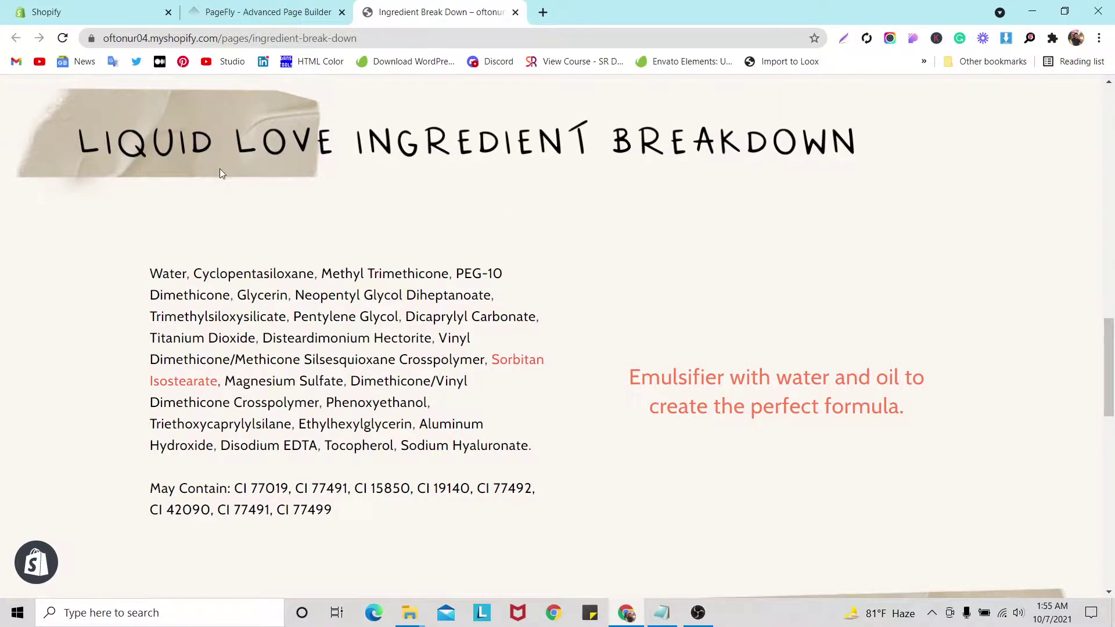
mouse_move(169, 271)
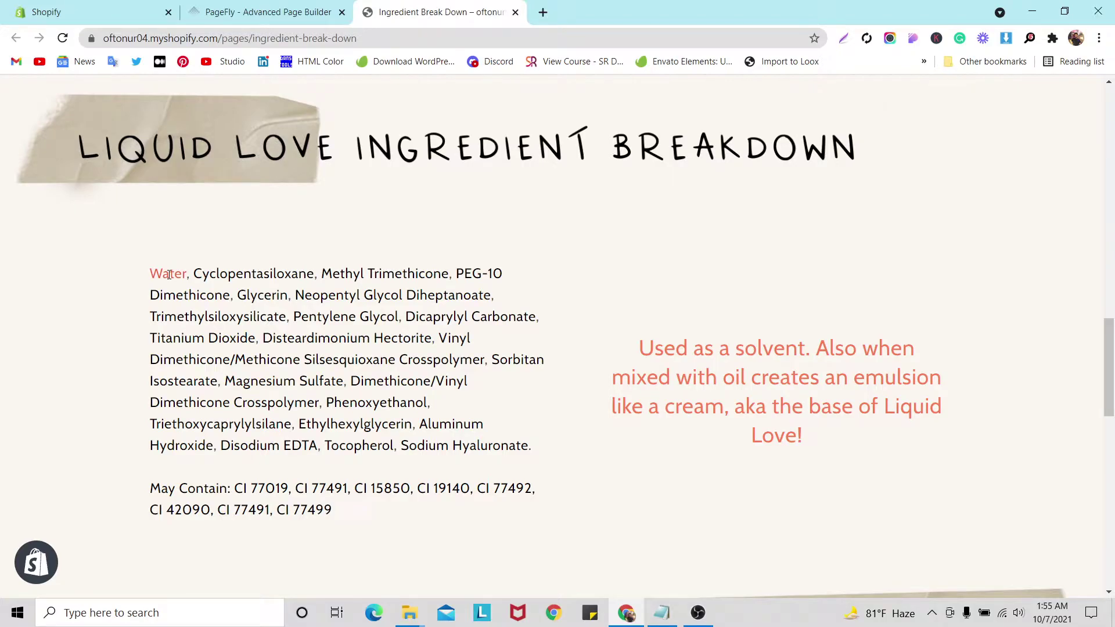
mouse_move(268, 267)
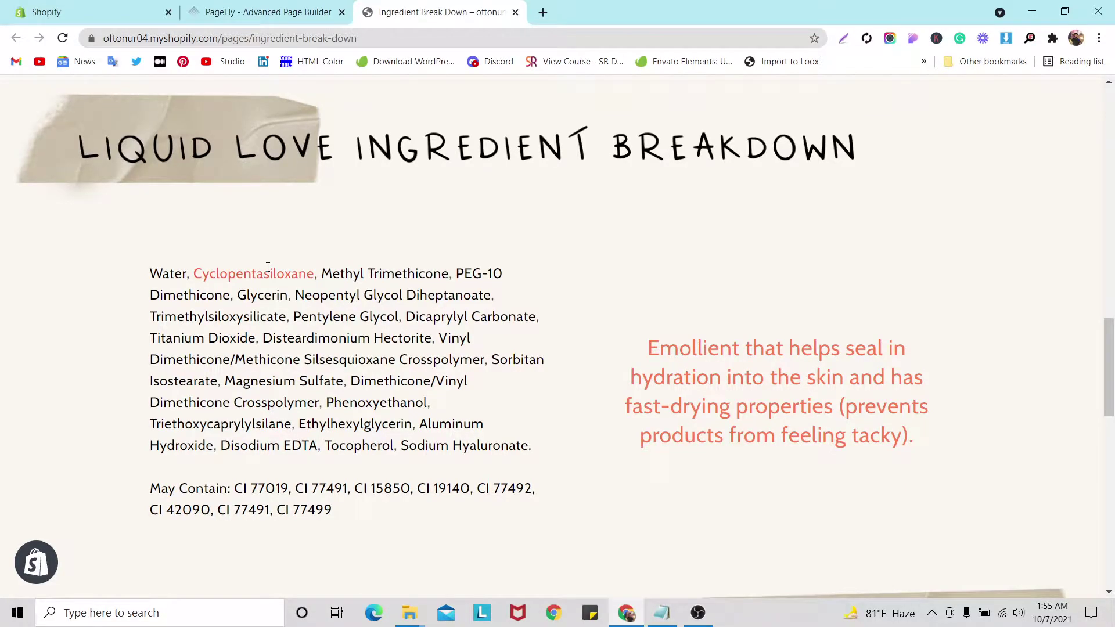
mouse_move(263, 496)
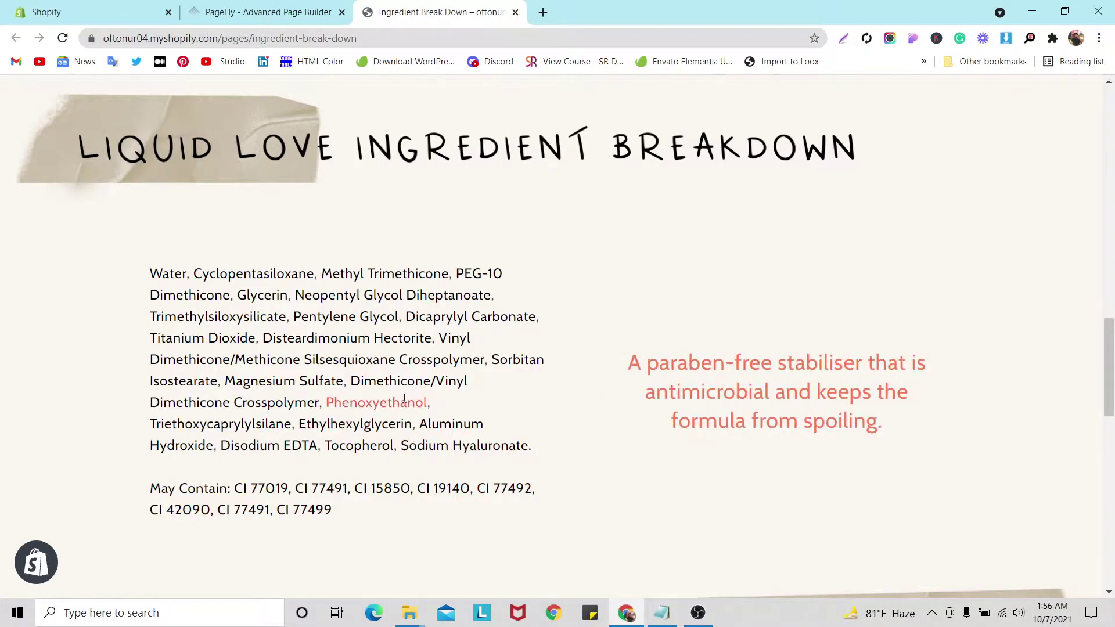
mouse_move(401, 381)
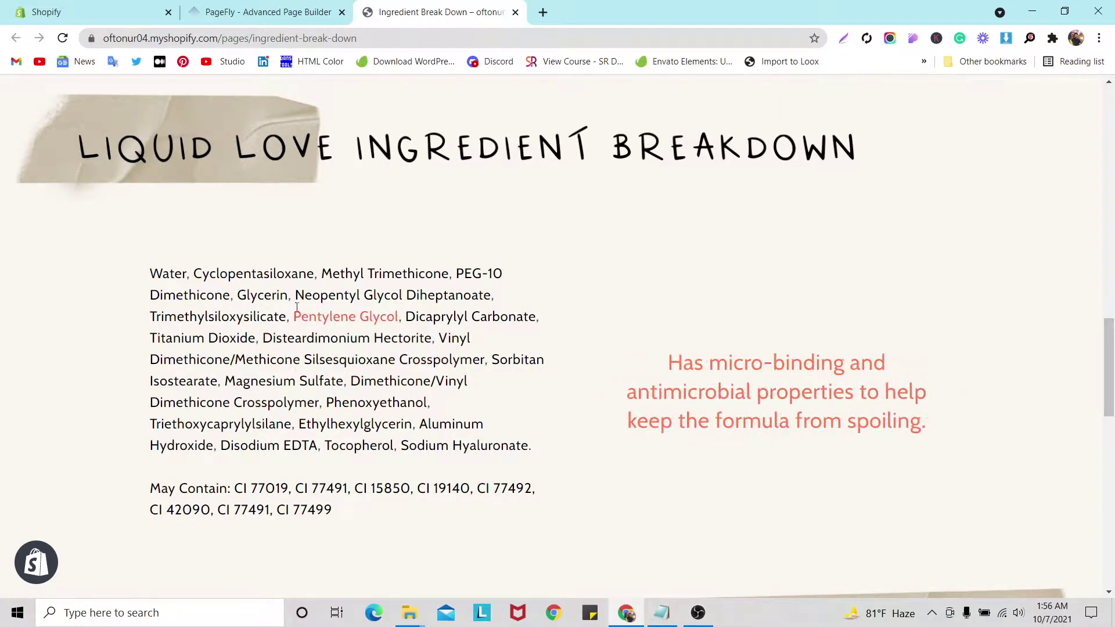
mouse_move(323, 344)
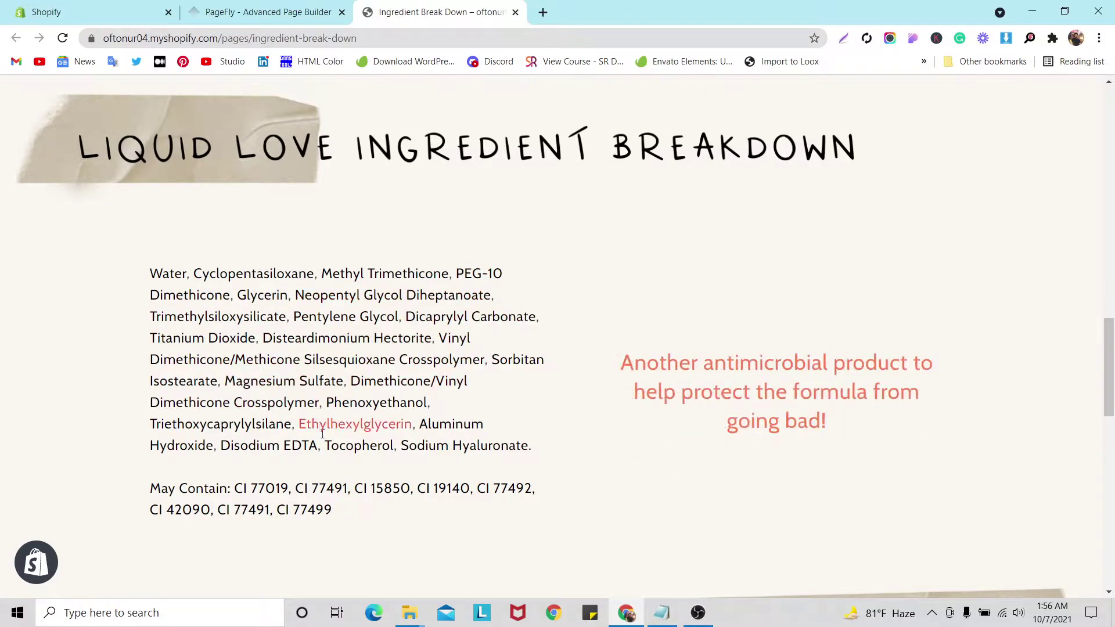
mouse_move(299, 384)
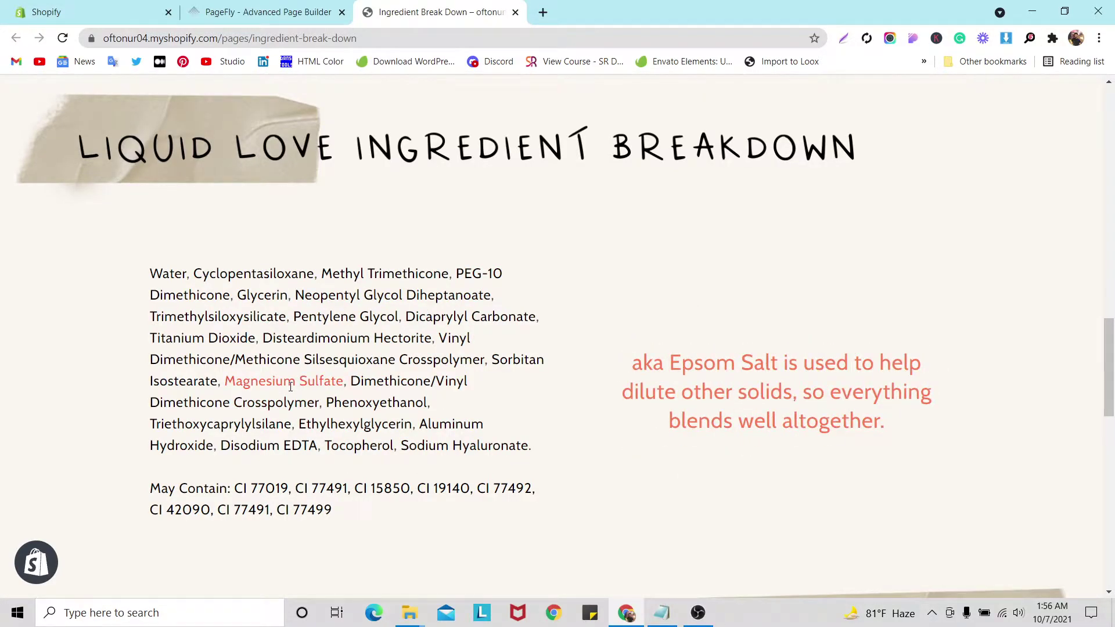
mouse_move(420, 489)
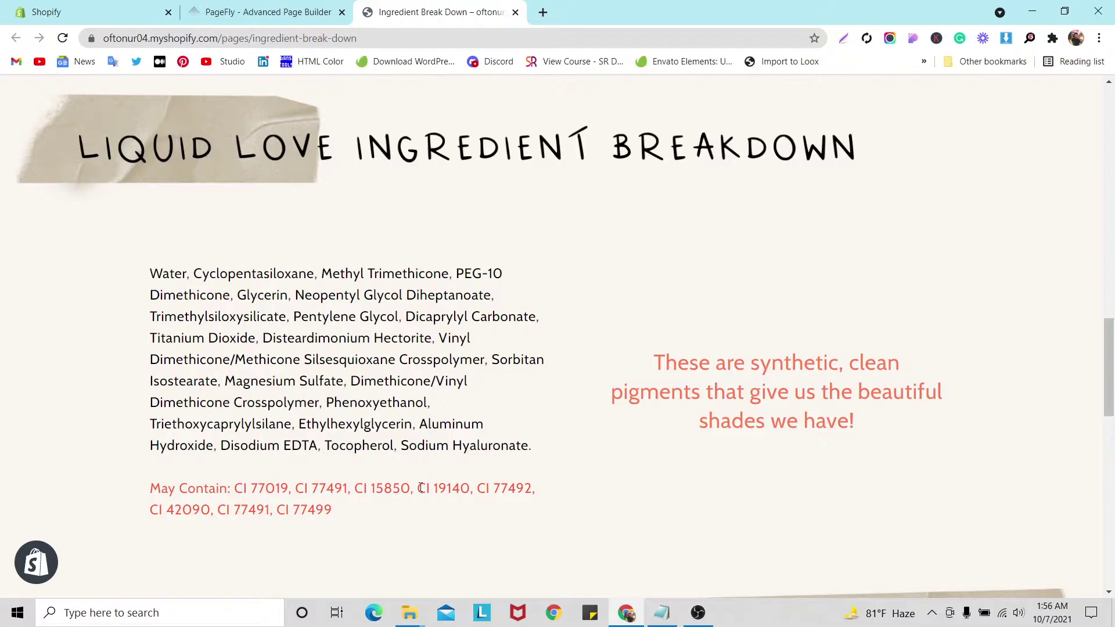
In PageFly, delete the old ingredient text section under Liquid Love and open the element library.
click(267, 12)
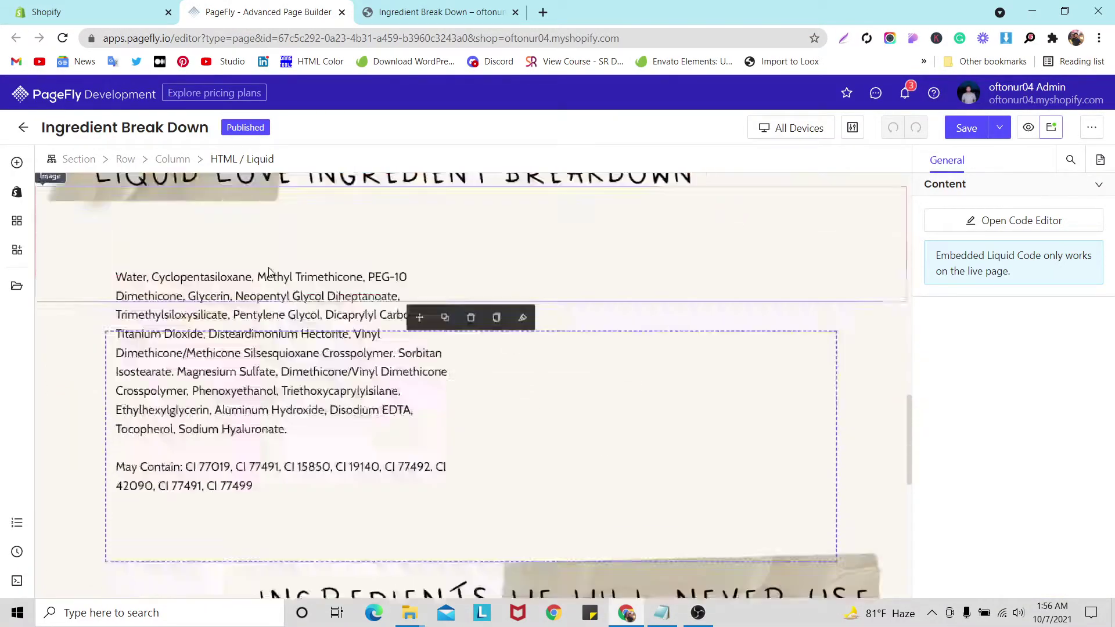
scroll(265, 273, up, 3)
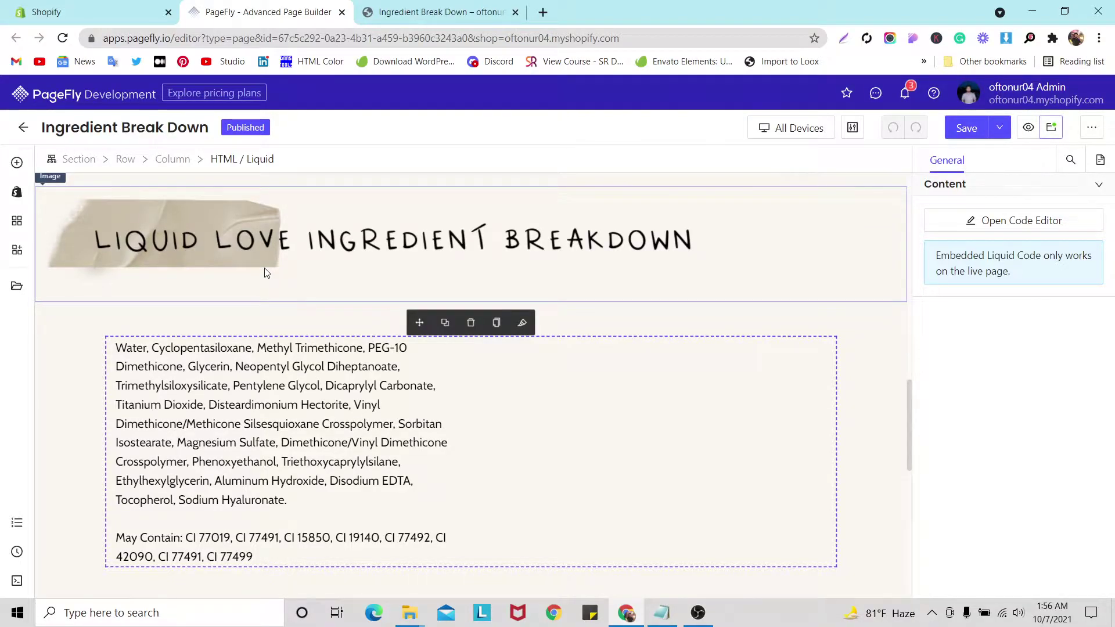
click(65, 328)
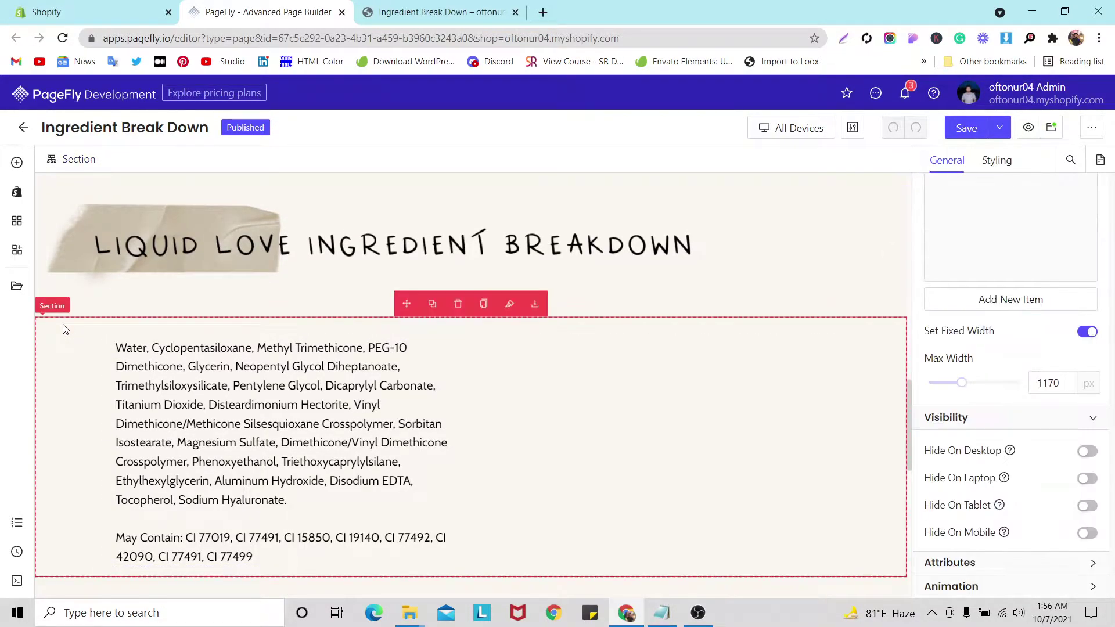
click(458, 304)
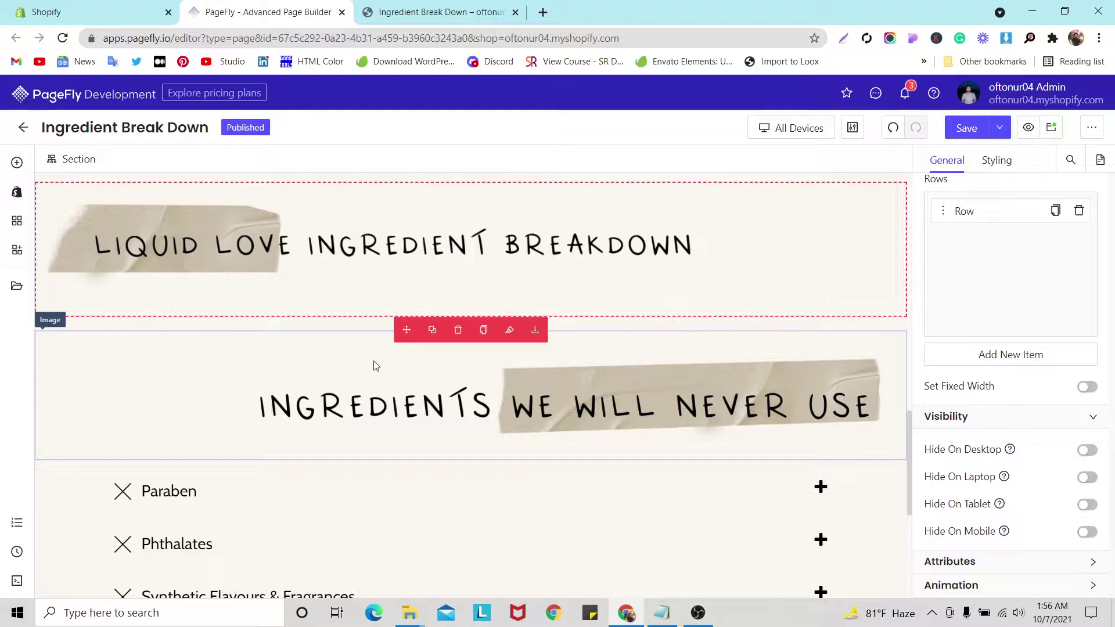
click(17, 164)
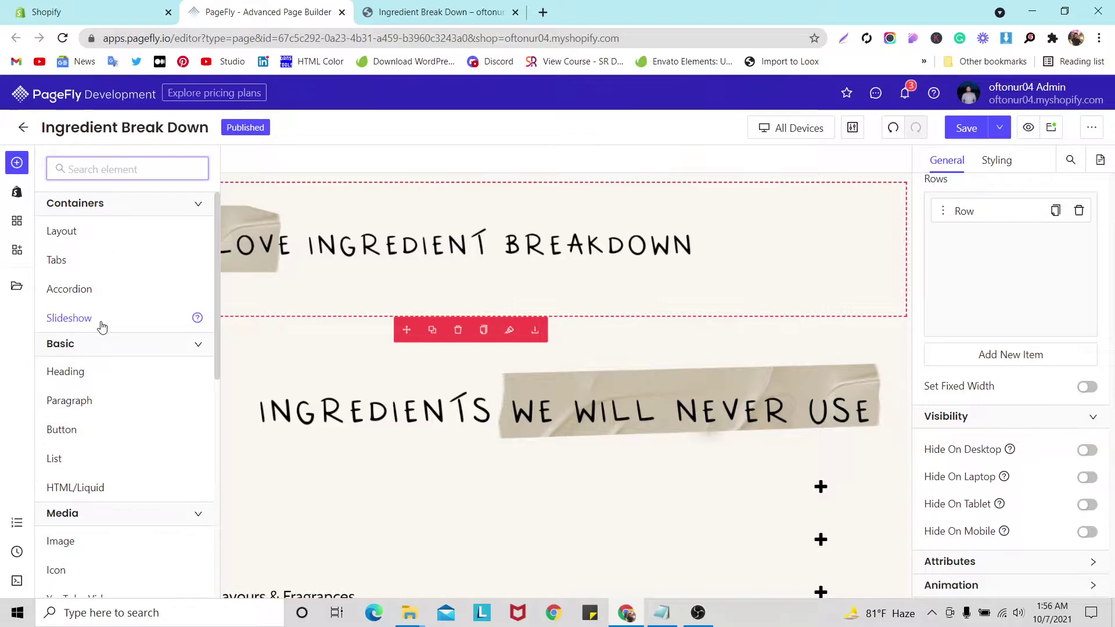
Search 'ht', place an HTML/Liquid block below the Liquid Love heading, and open its code editor.
text(ht)
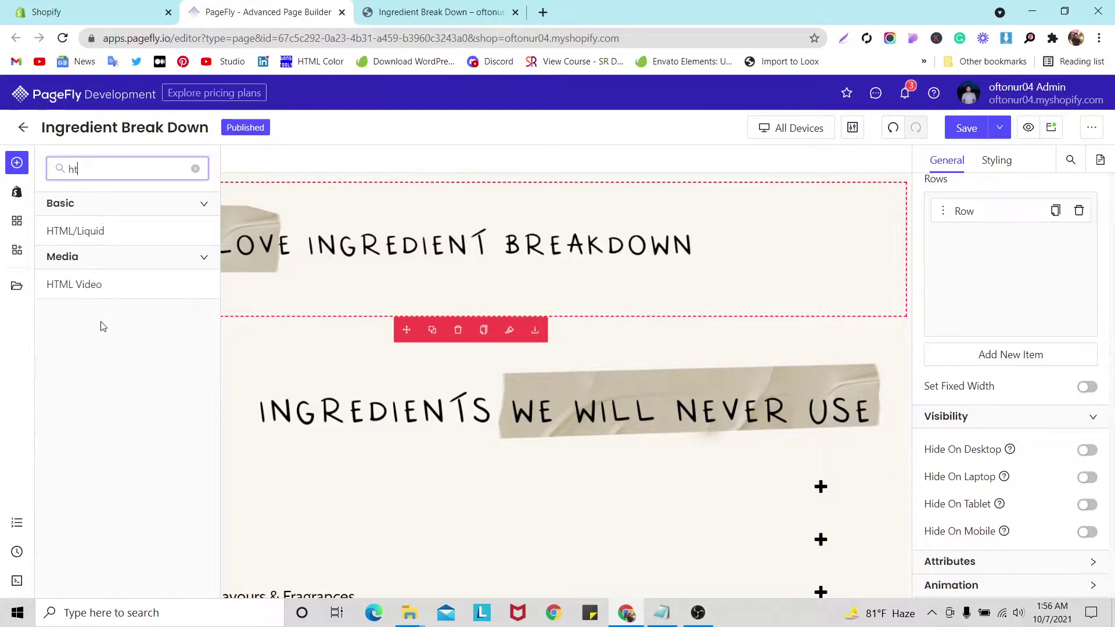
click(104, 238)
drag(300, 188, 330, 324)
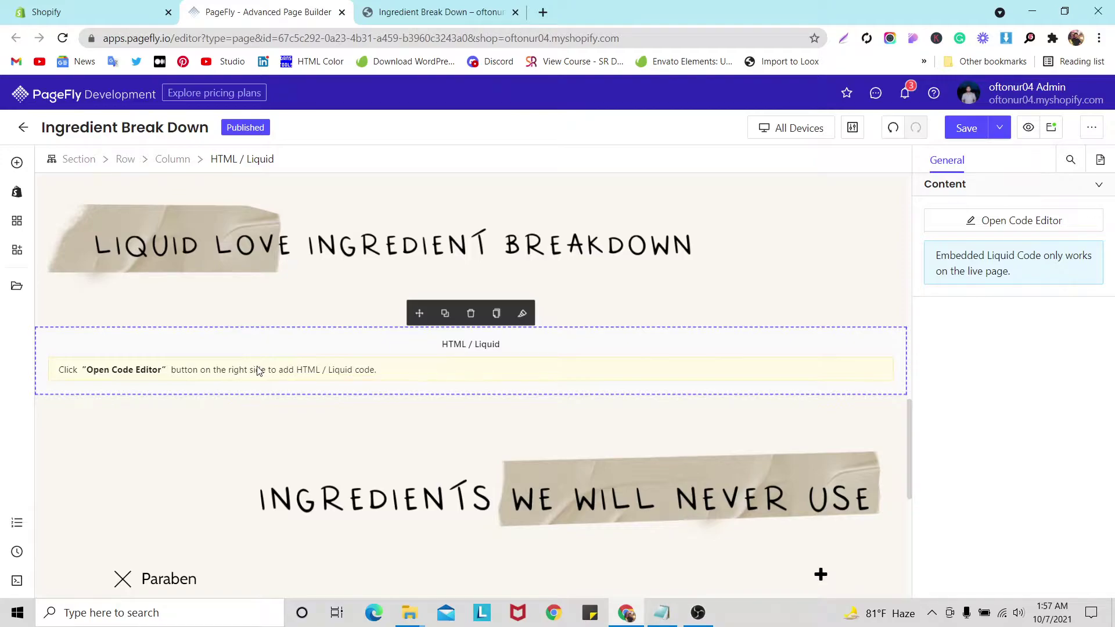
click(972, 227)
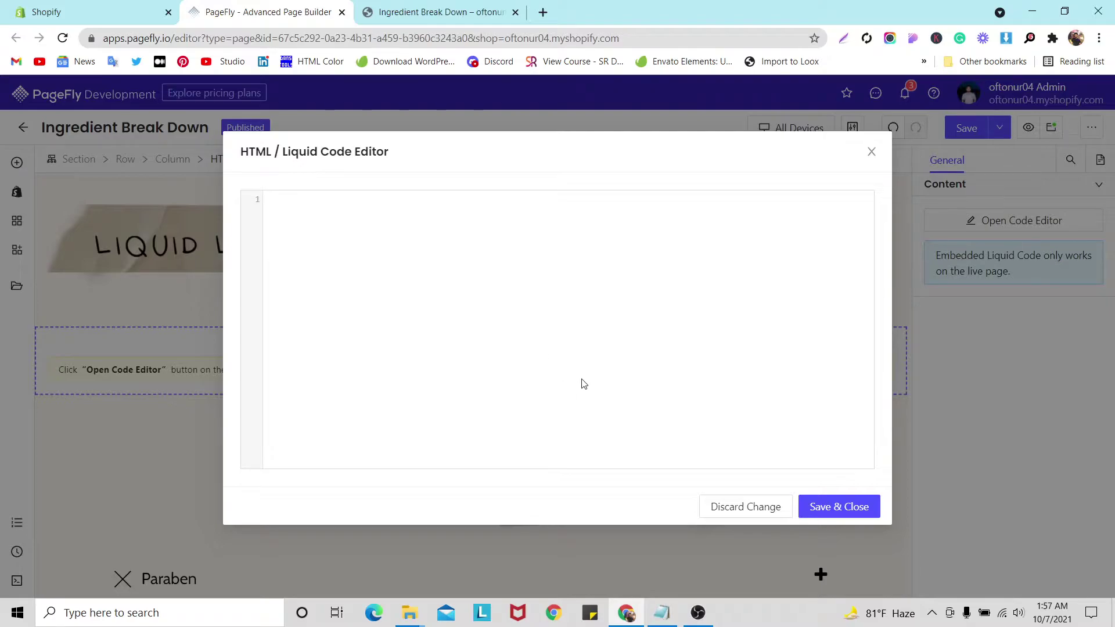
Copy the HTML/Liquid ingredient-table markup from code.txt in Notepad.
click(662, 613)
scroll(484, 285, down, 13)
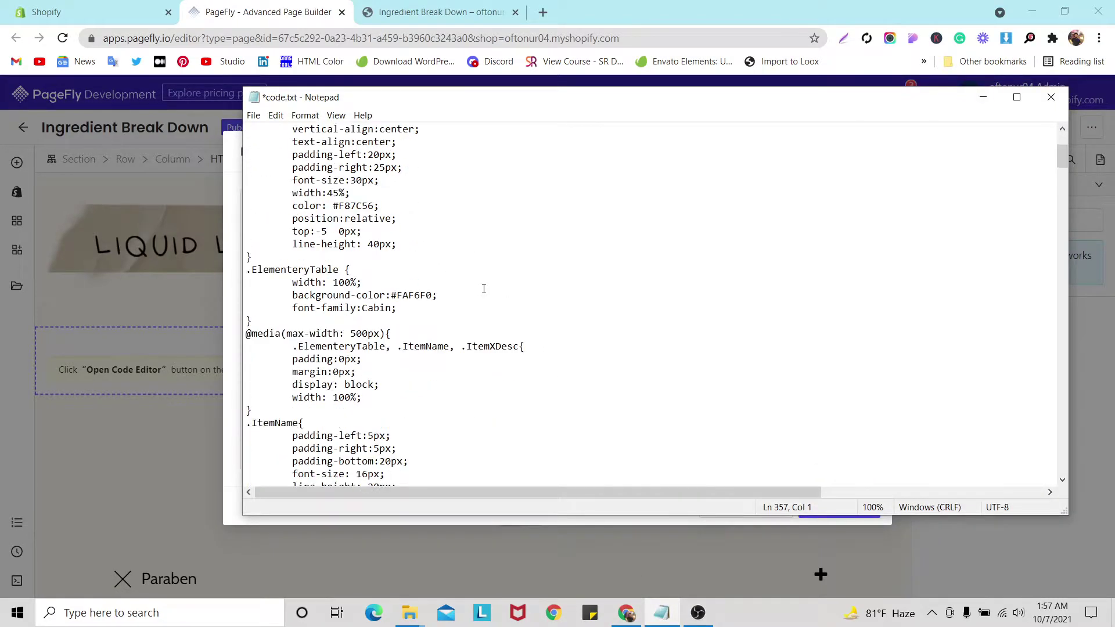
scroll(484, 288, down, 3)
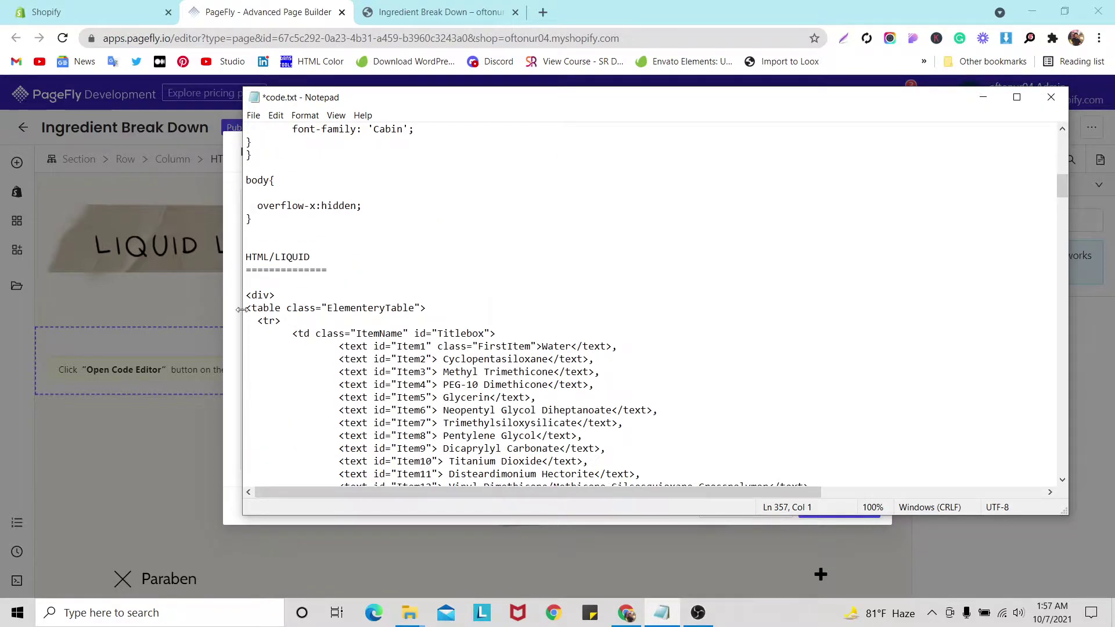
drag(246, 295, 489, 198)
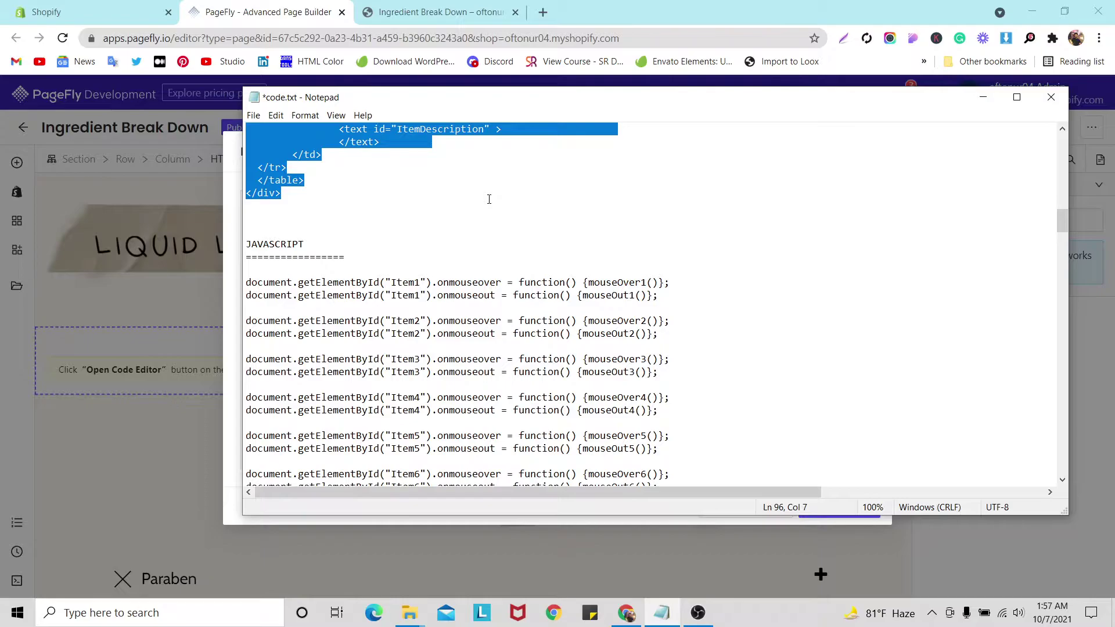
click(983, 97)
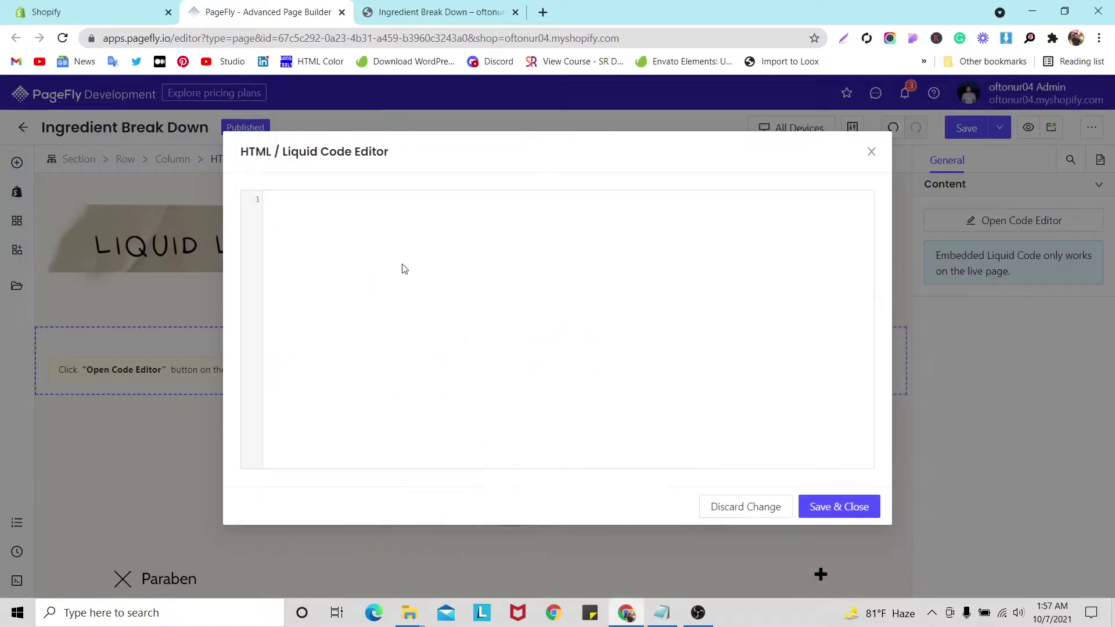
key(ctrl+v)
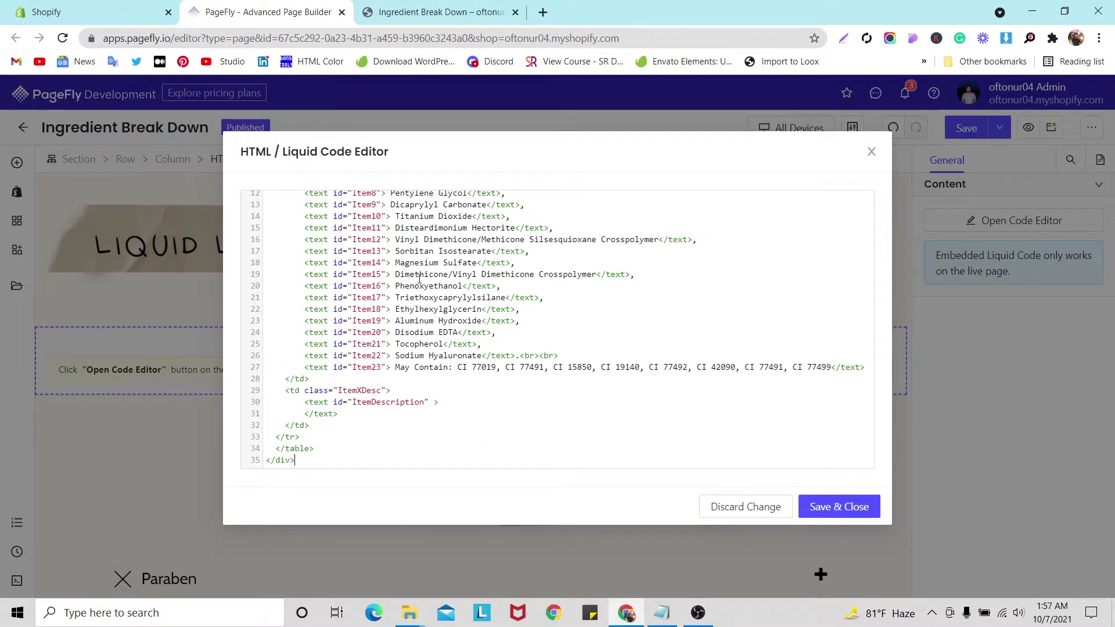
click(823, 513)
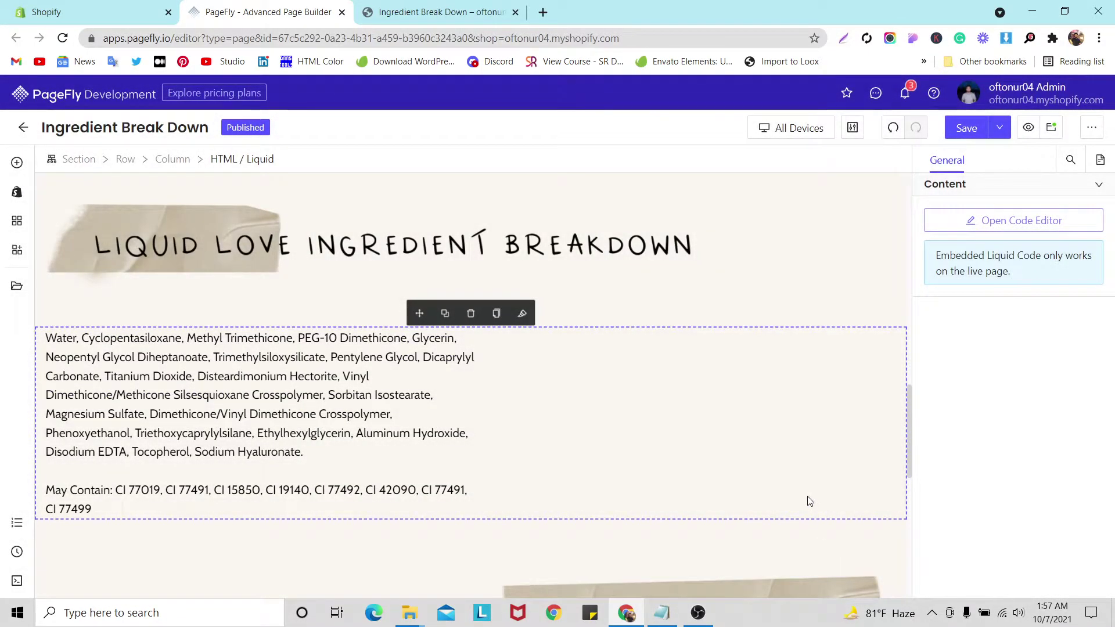
scroll(749, 395, up, 1)
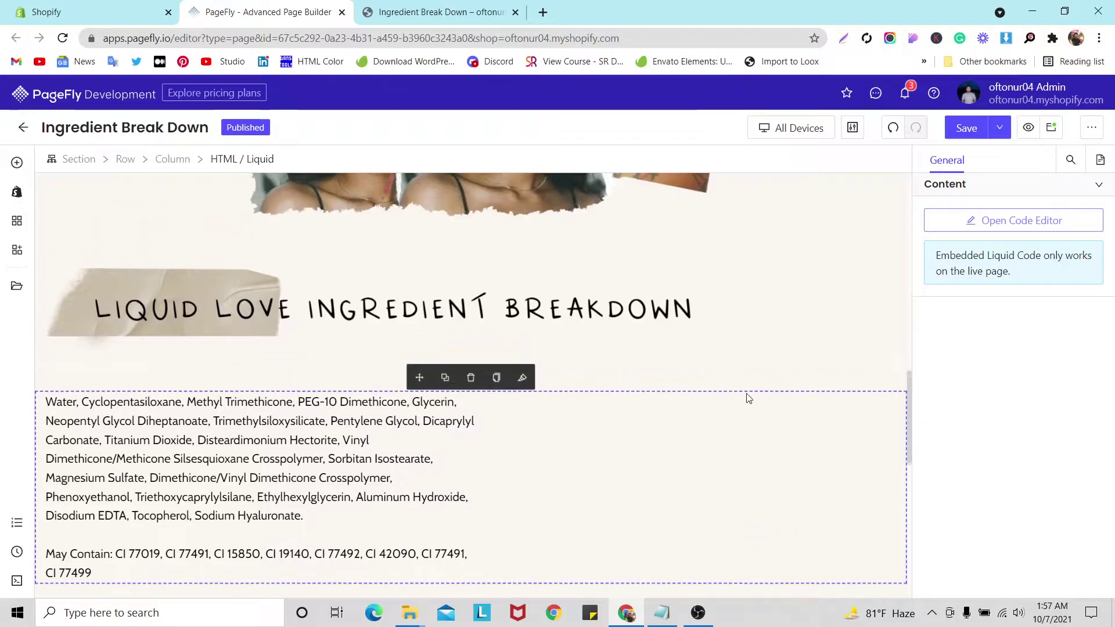
scroll(749, 399, down, 2)
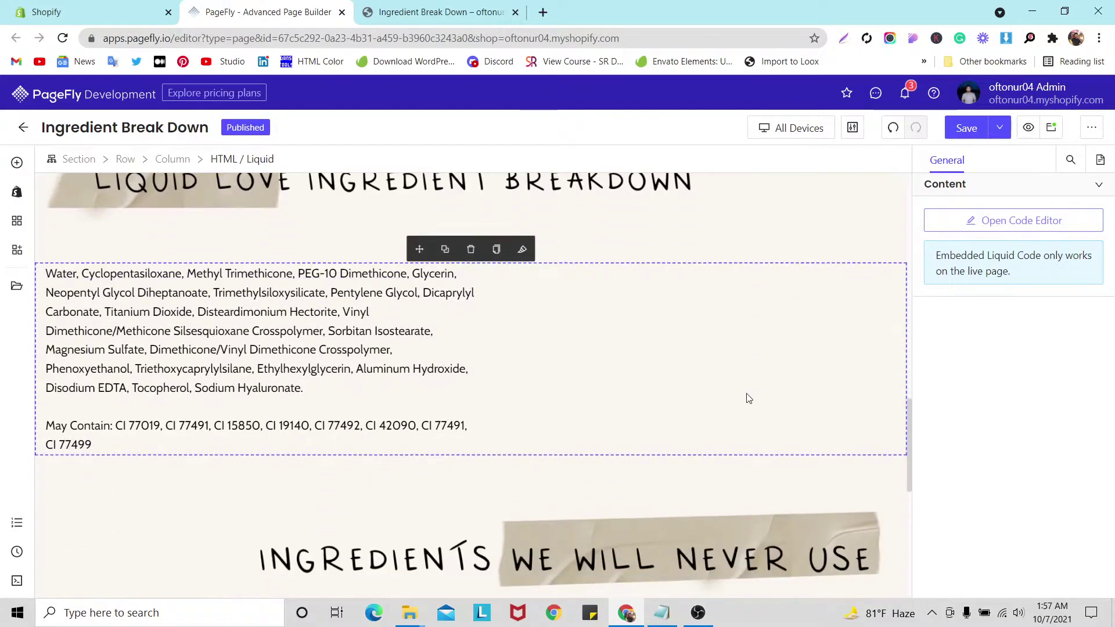
Give the ingredient list's row 50px padding on all sides, then reselect the HTML/Liquid block.
click(80, 161)
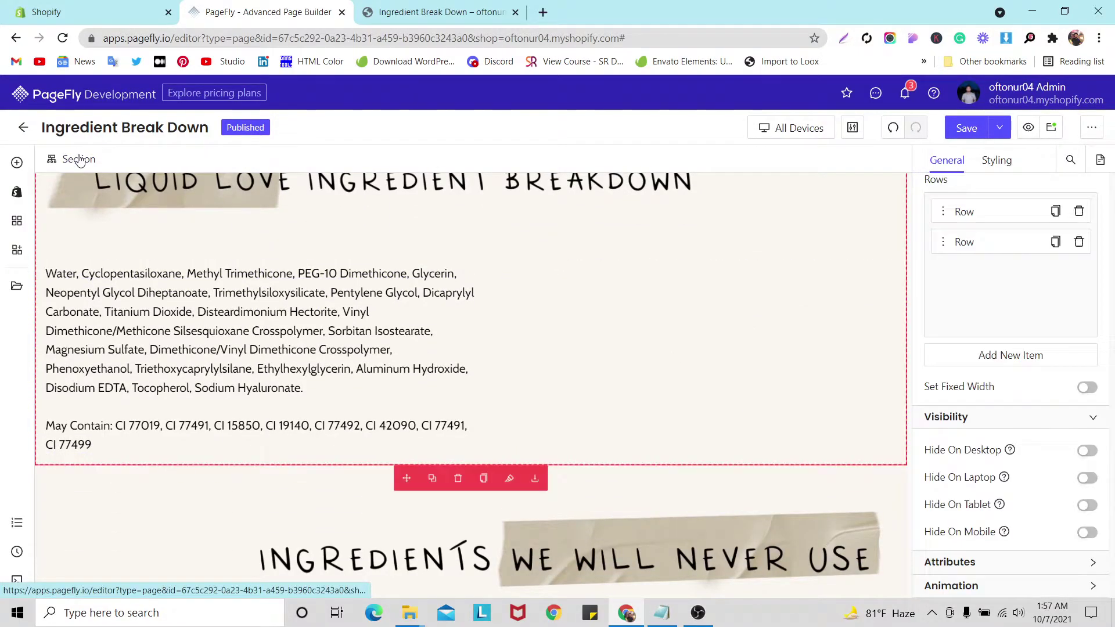
click(130, 271)
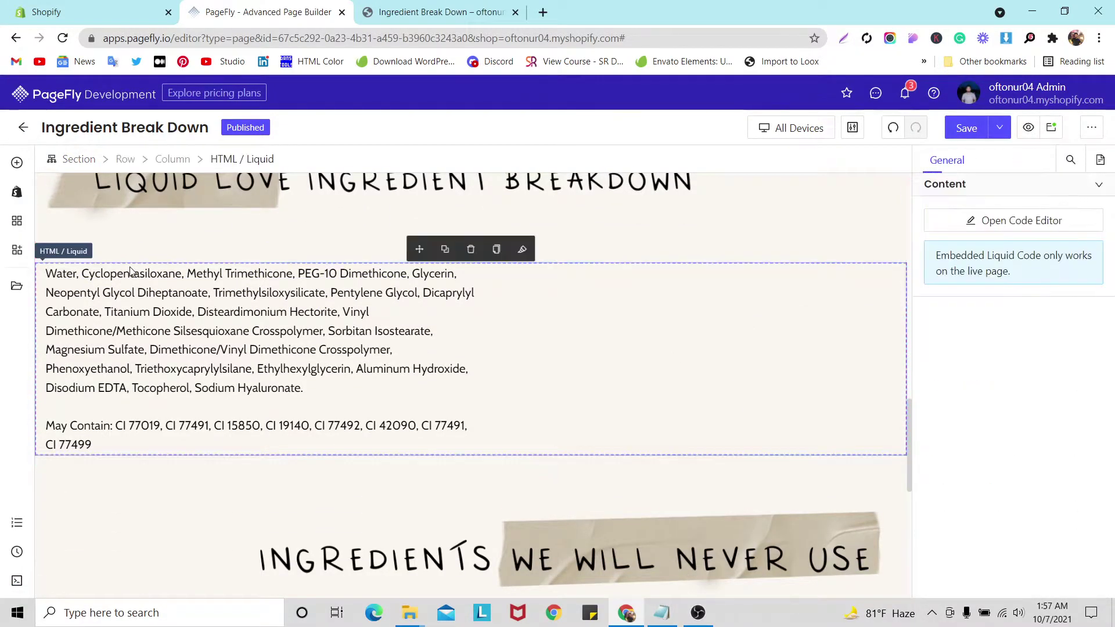
click(79, 162)
click(125, 160)
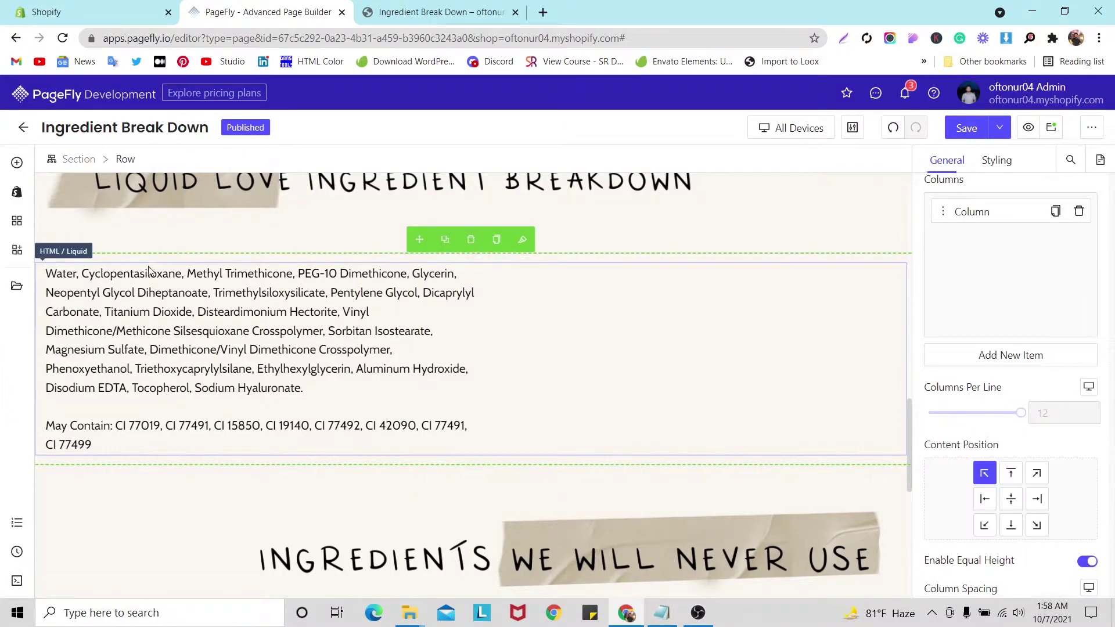
click(124, 160)
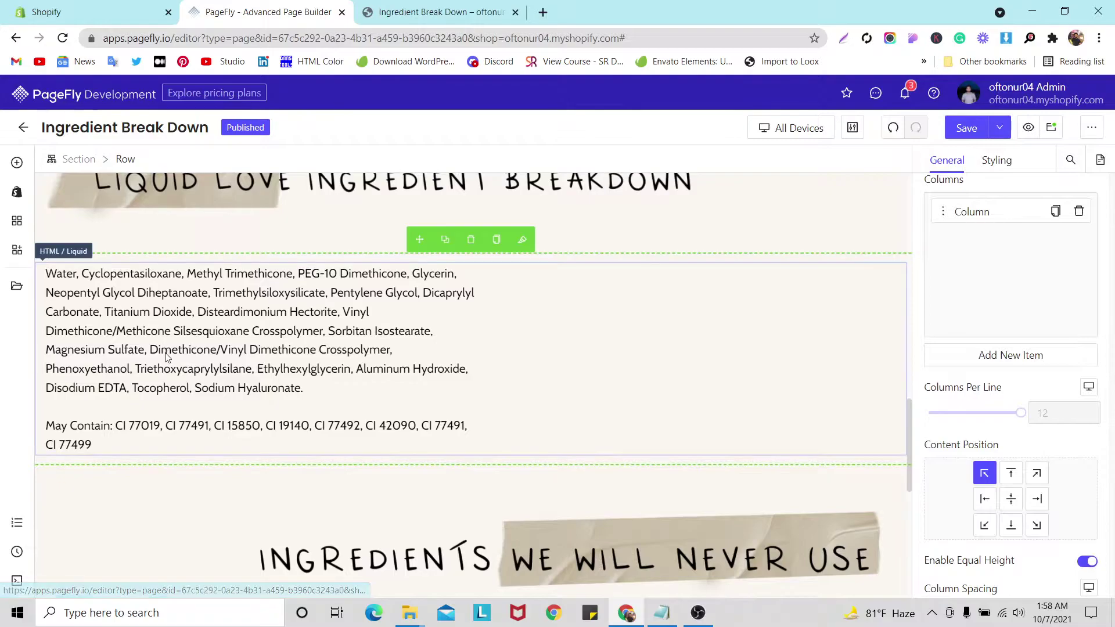
click(998, 163)
click(1003, 359)
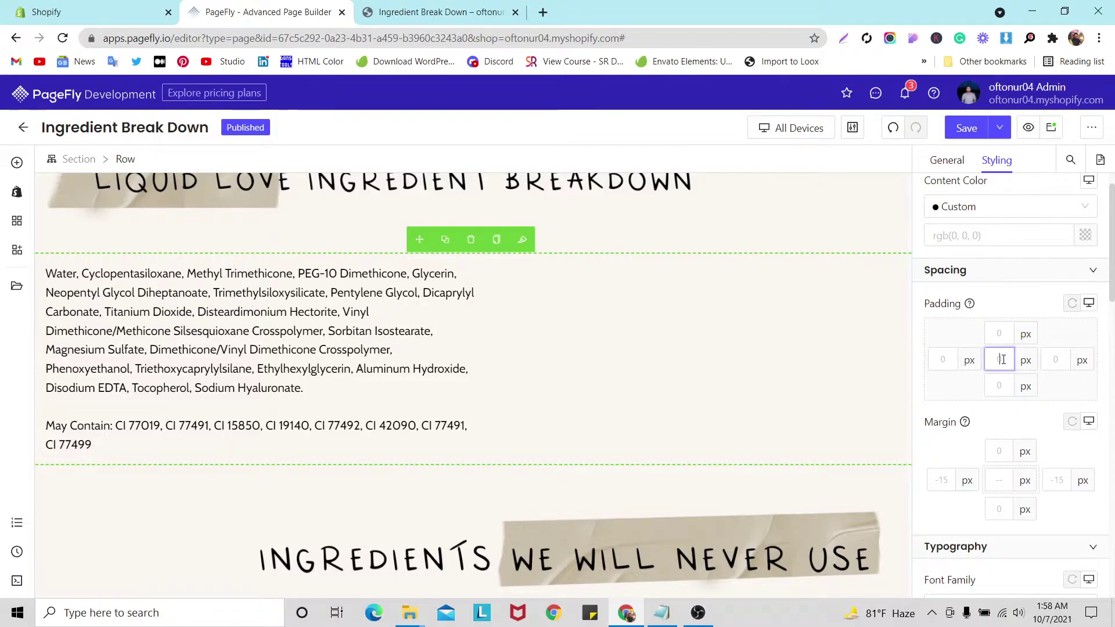
text(50)
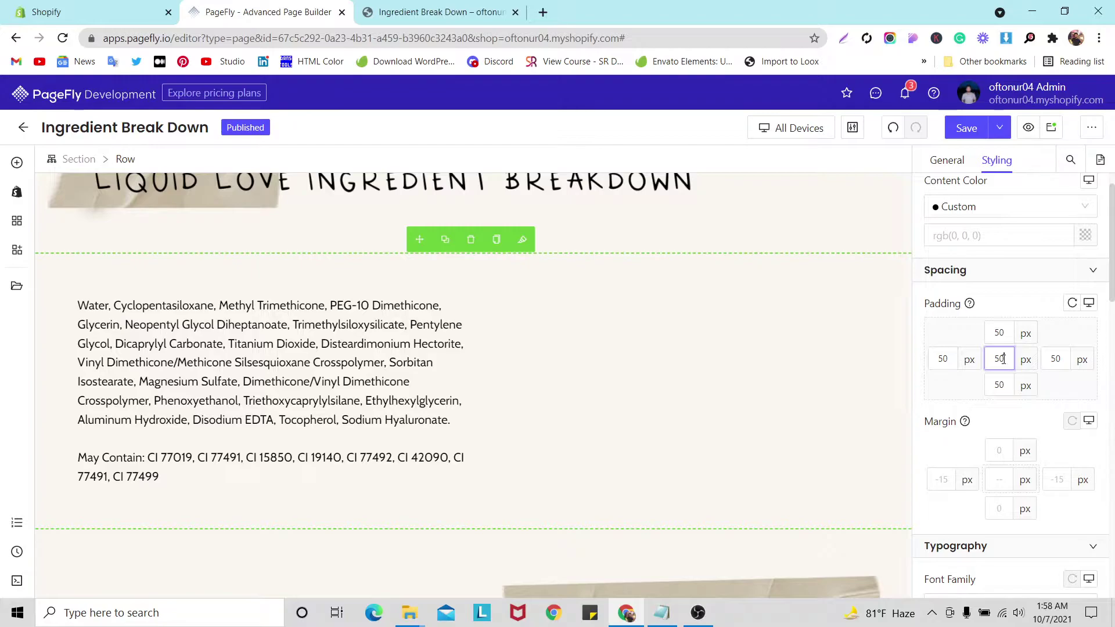
click(612, 375)
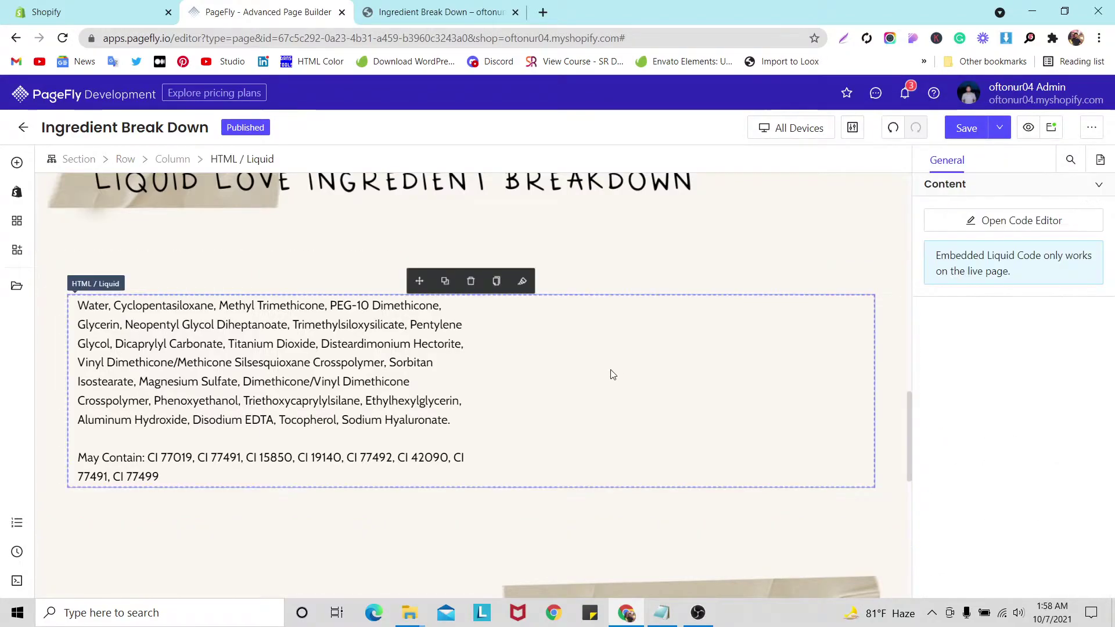
Clear all existing custom CSS and custom JavaScript in the element's code editor.
click(22, 585)
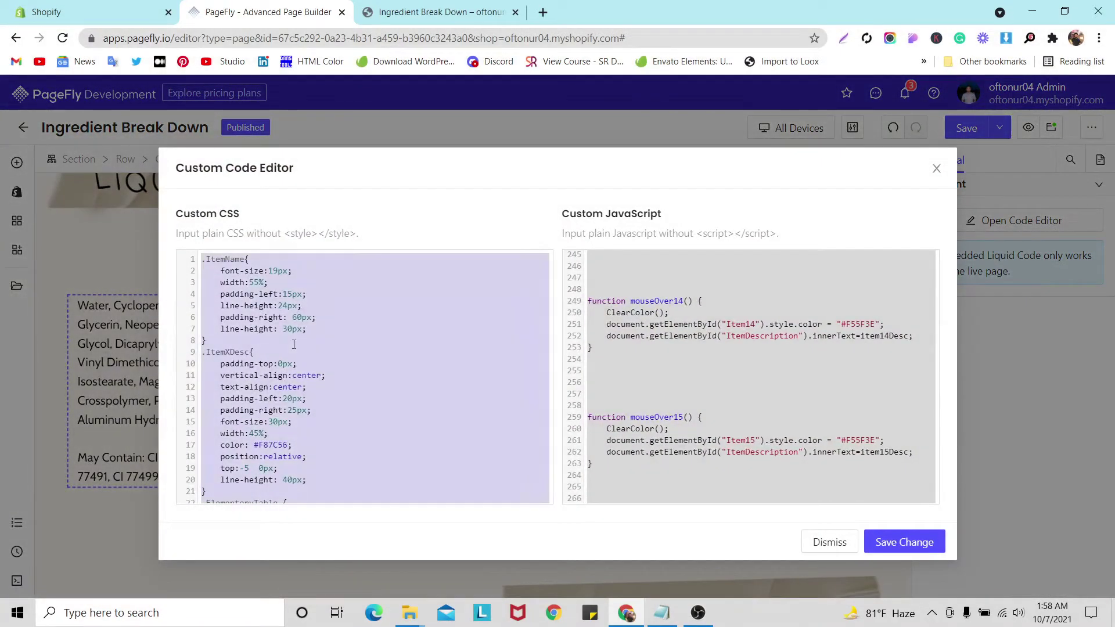
click(294, 344)
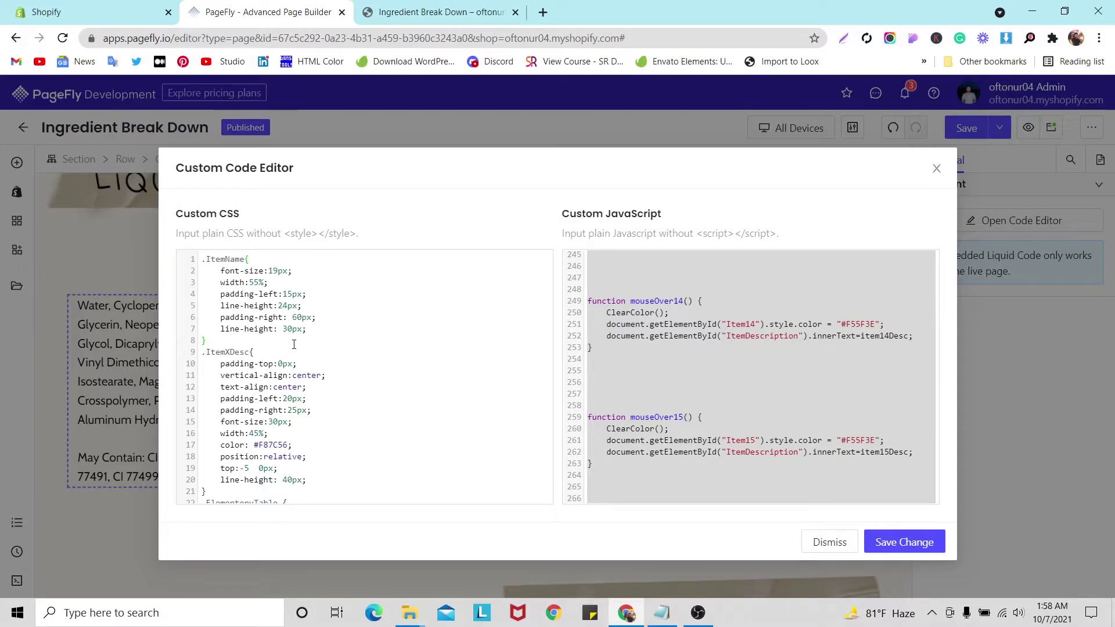
key(ctrl+a)
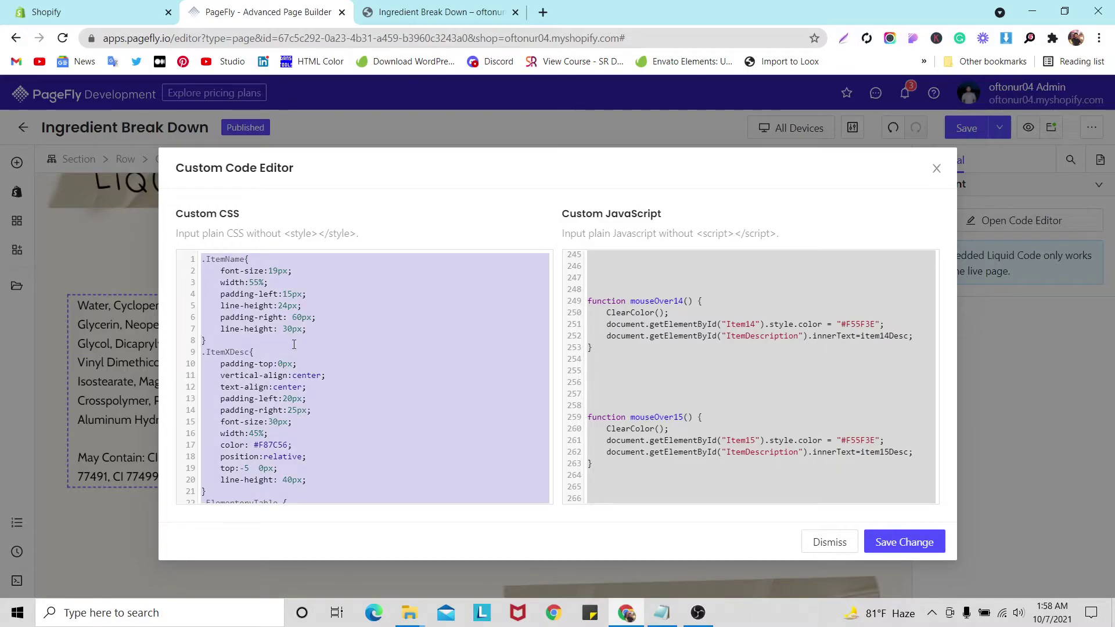
key(BackSpace)
click(683, 368)
key(ctrl+a)
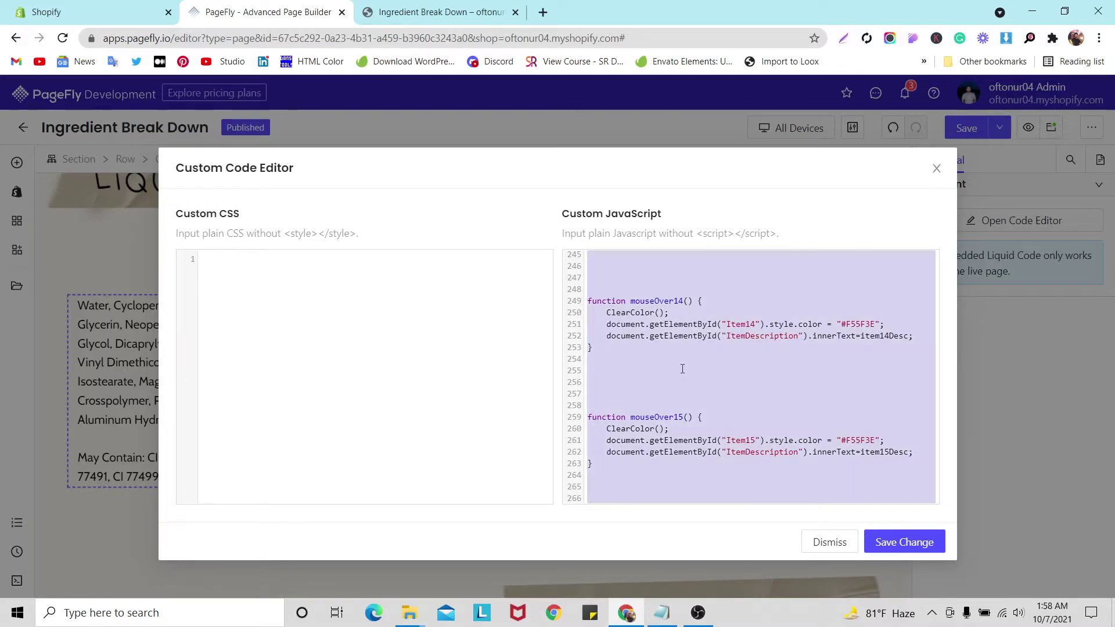
key(BackSpace)
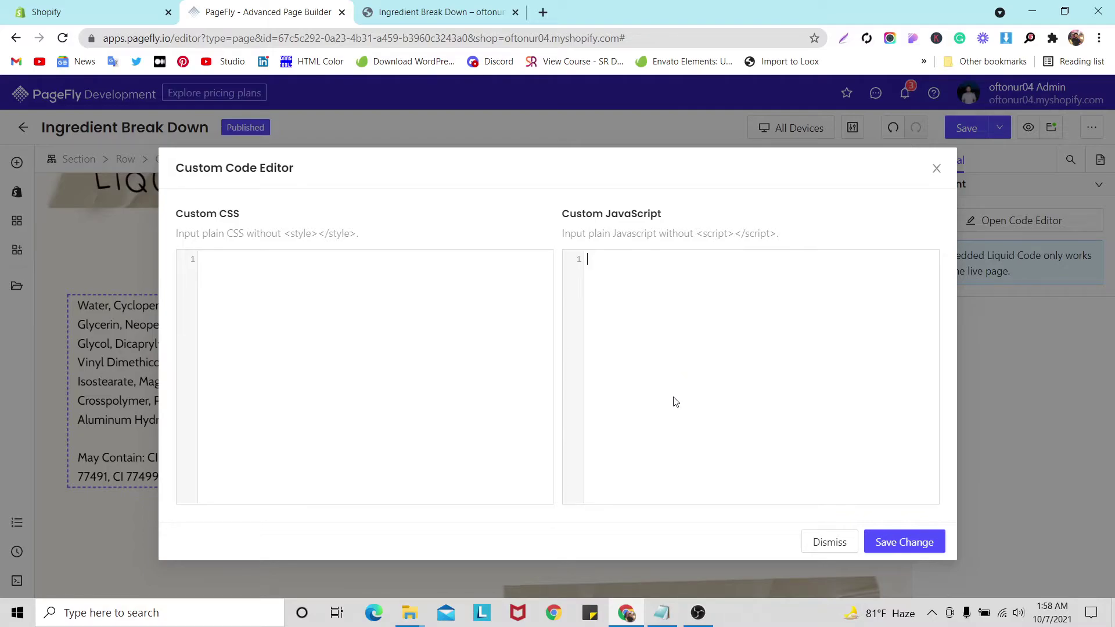
Copy the full CSS block from code.txt and paste it into Custom CSS.
click(662, 613)
scroll(377, 297, up, 10)
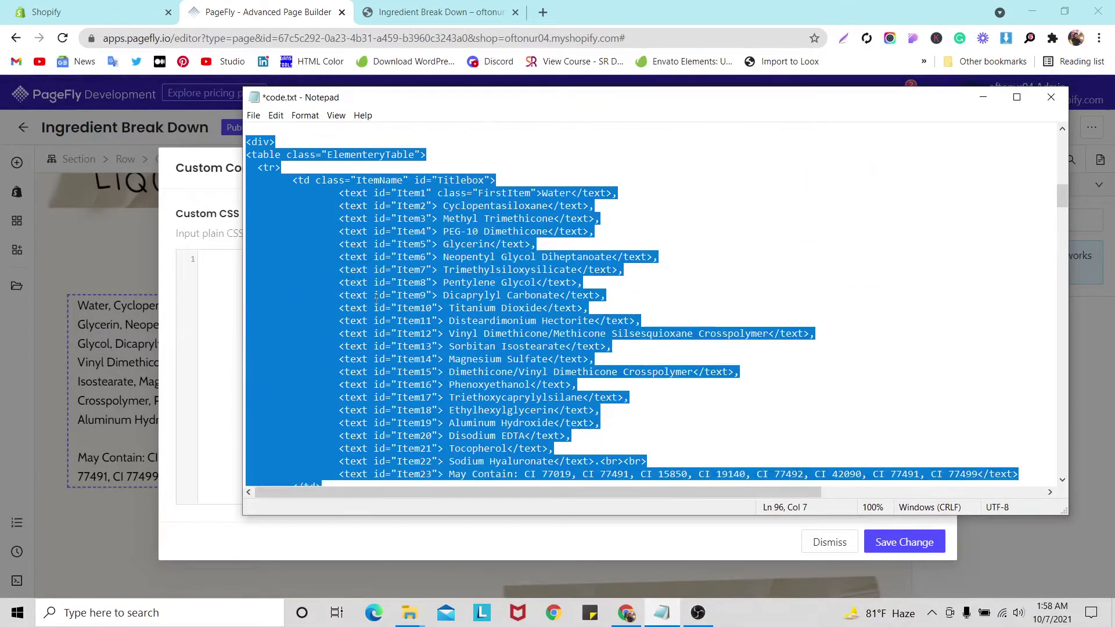
scroll(376, 298, up, 12)
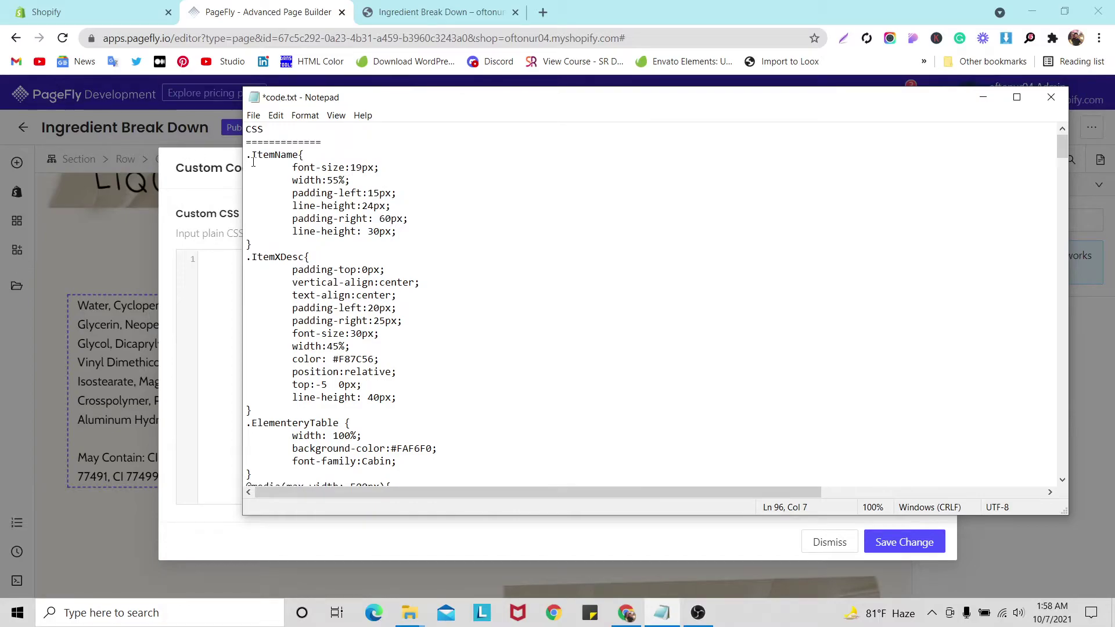
drag(250, 155, 325, 323)
click(309, 220)
drag(248, 157, 407, 491)
scroll(409, 325, down, 4)
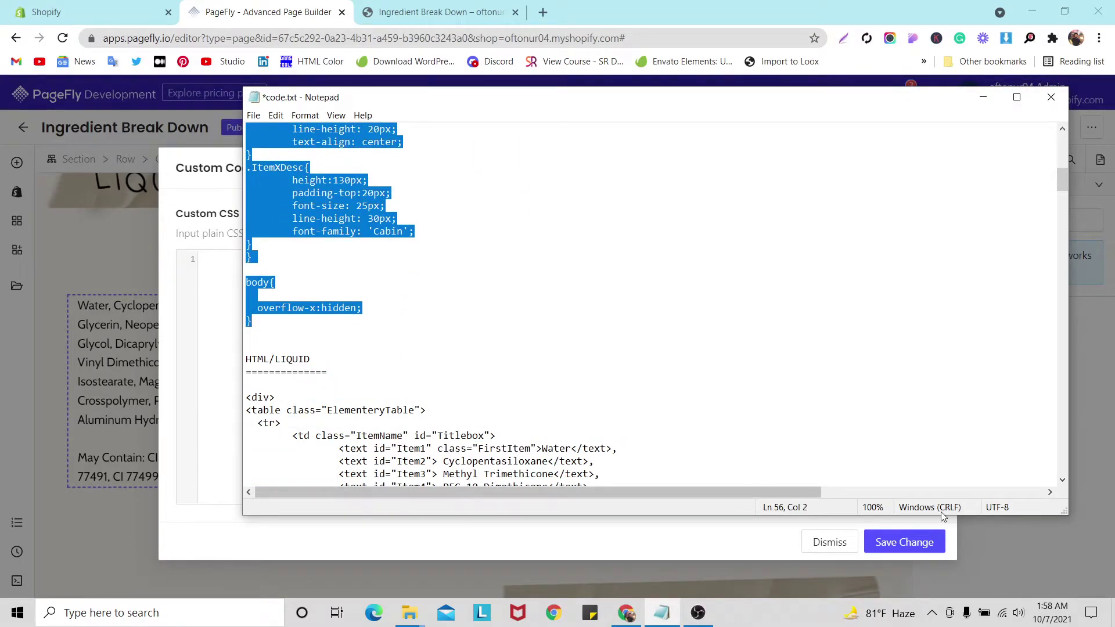
click(982, 97)
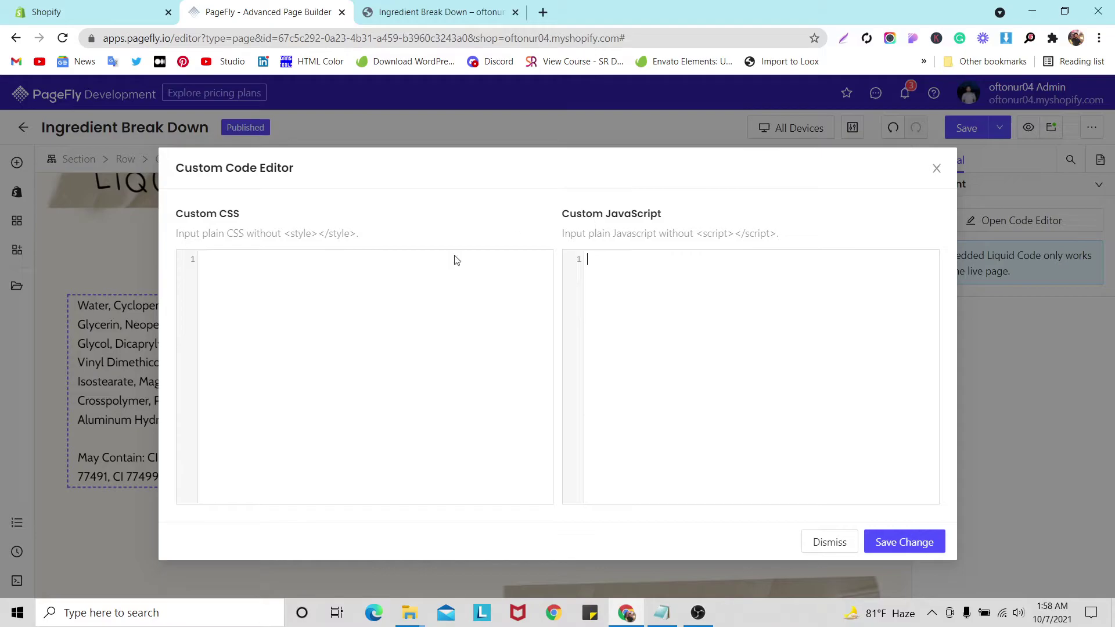
click(286, 283)
key(ctrl+v)
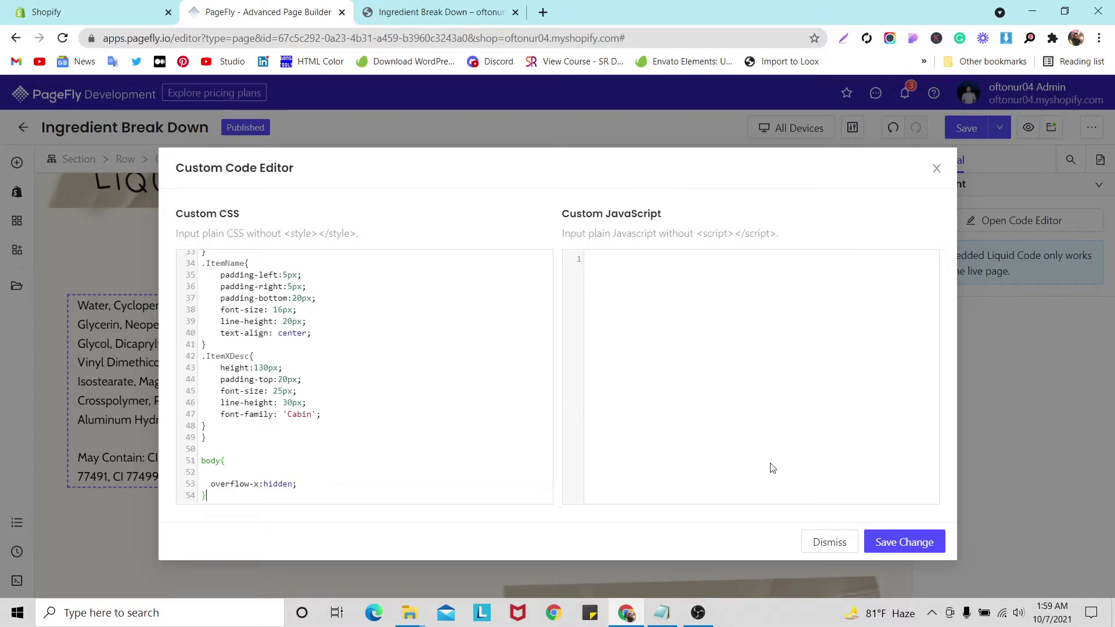
Save the custom code changes and Save & Publish the Ingredient Break Down page.
click(901, 542)
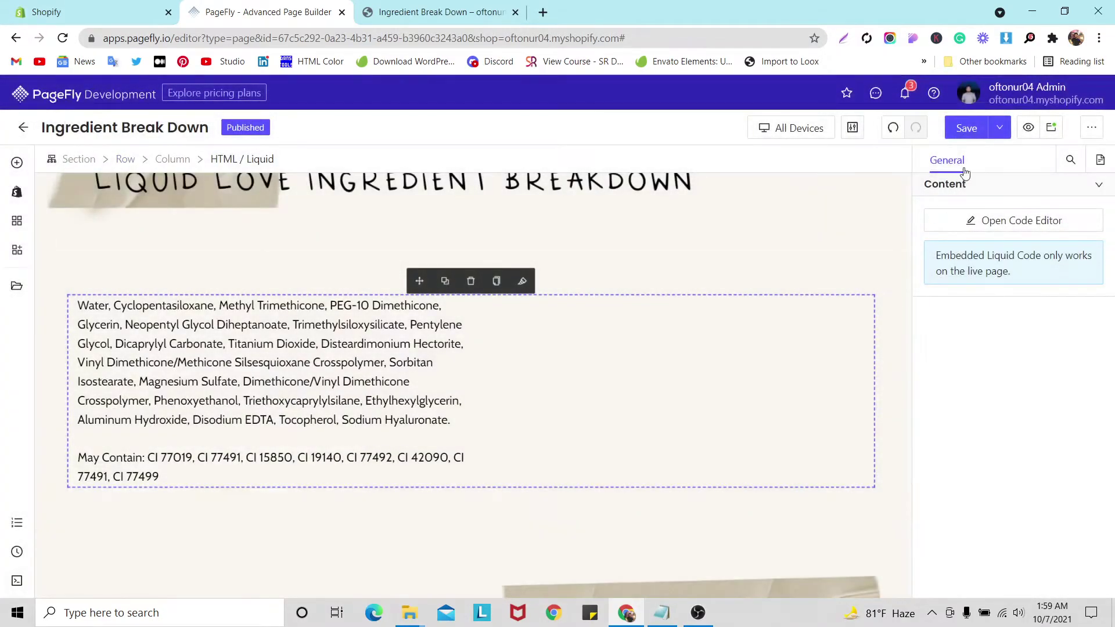
click(1001, 129)
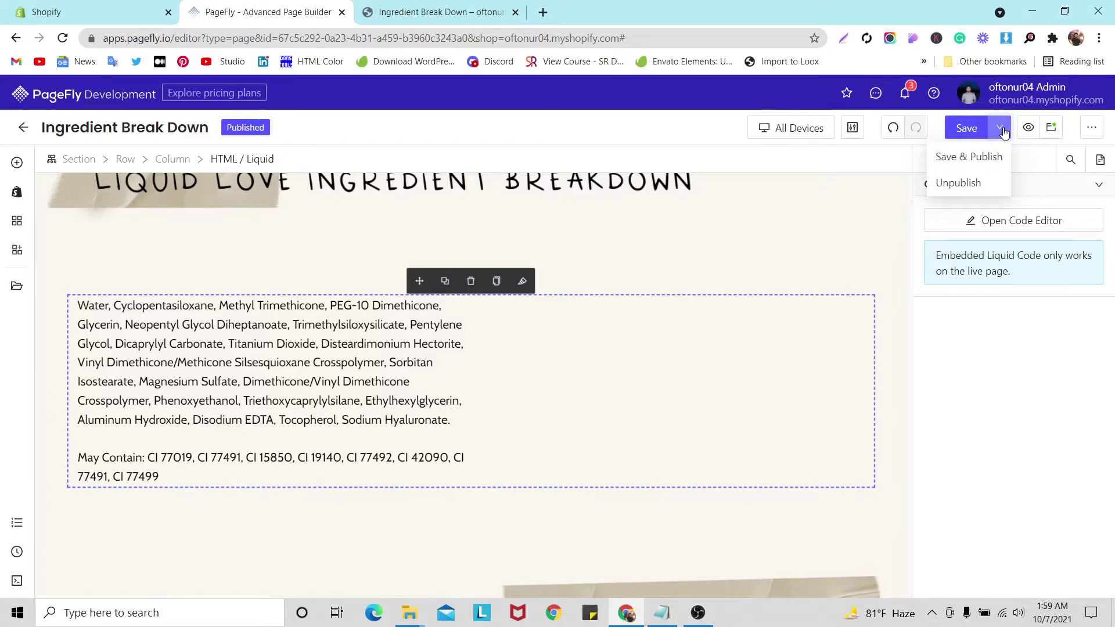
click(963, 157)
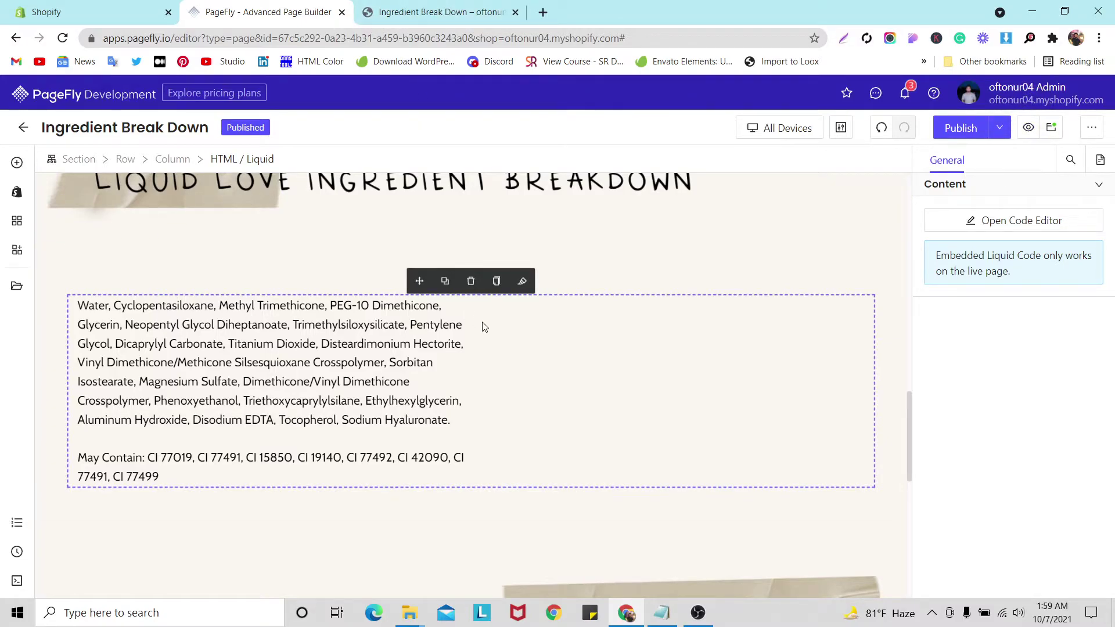
Paste the mouseOver hover script from clipboard history into Custom JavaScript and save it.
click(661, 614)
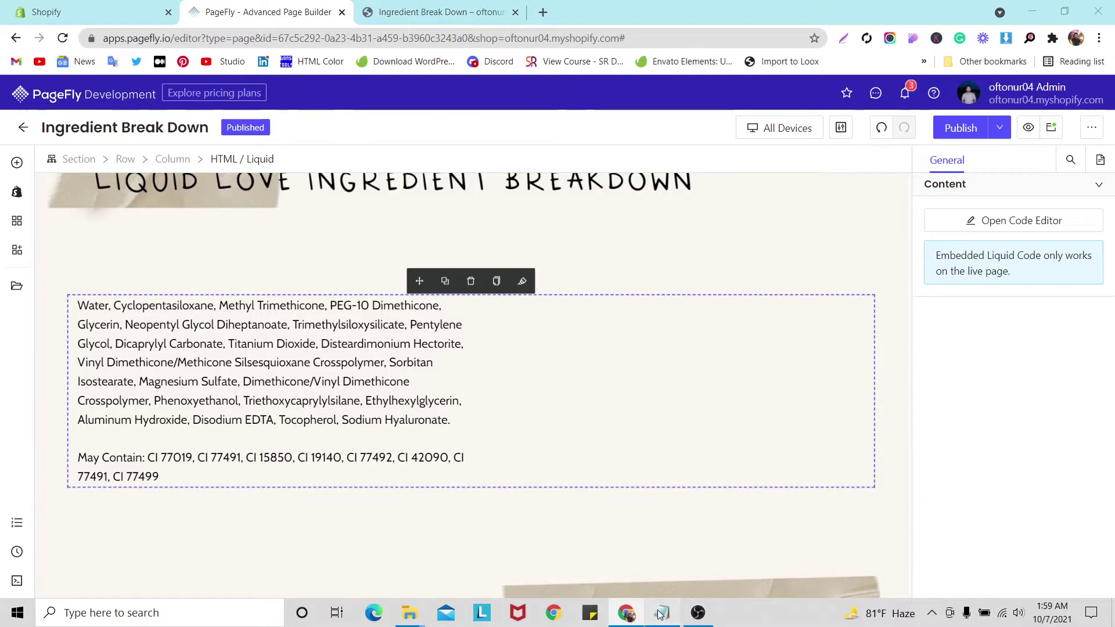
scroll(375, 403, down, 8)
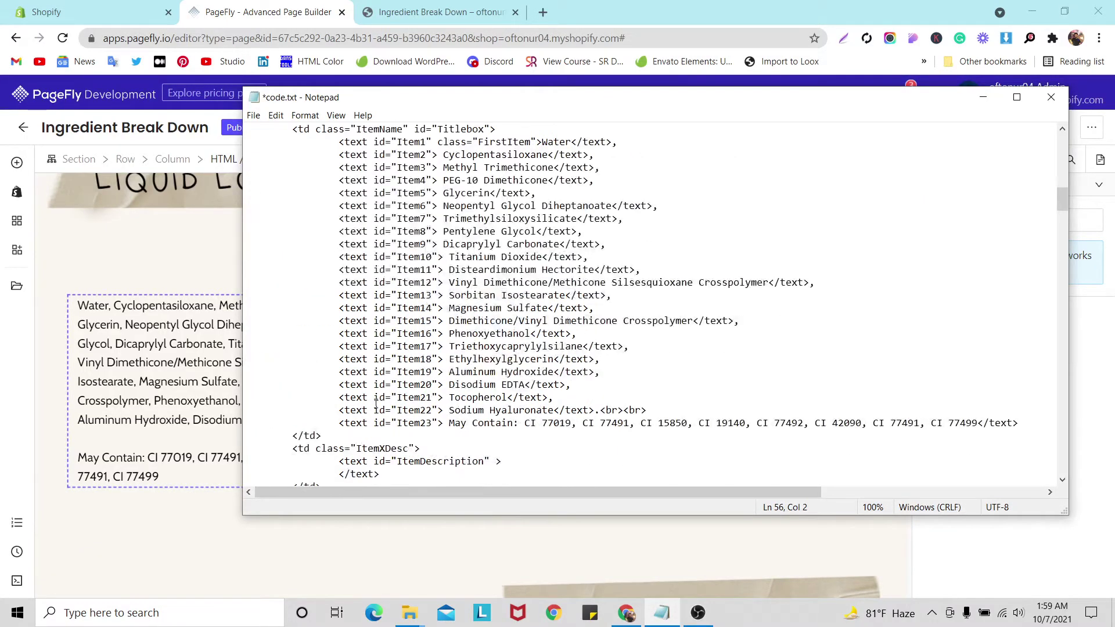
click(983, 97)
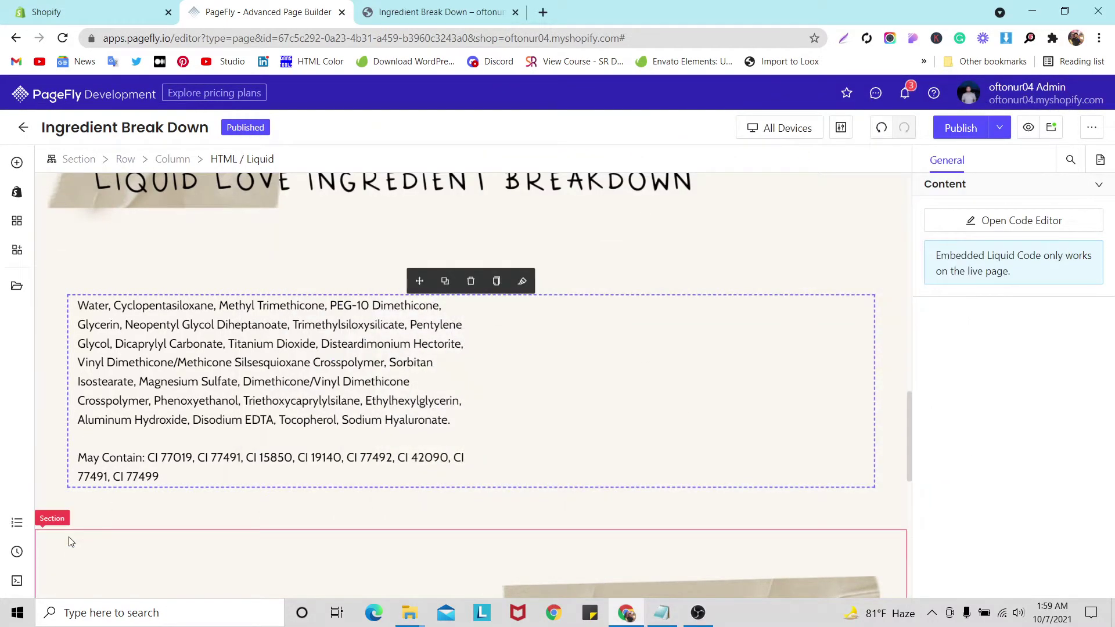
click(17, 581)
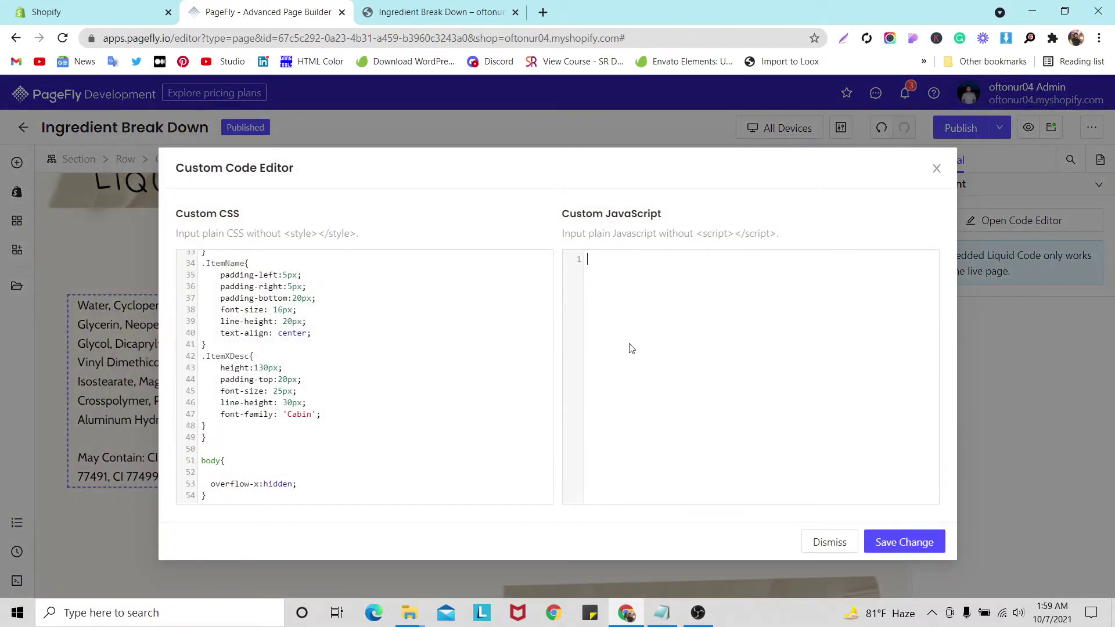
key(super+v)
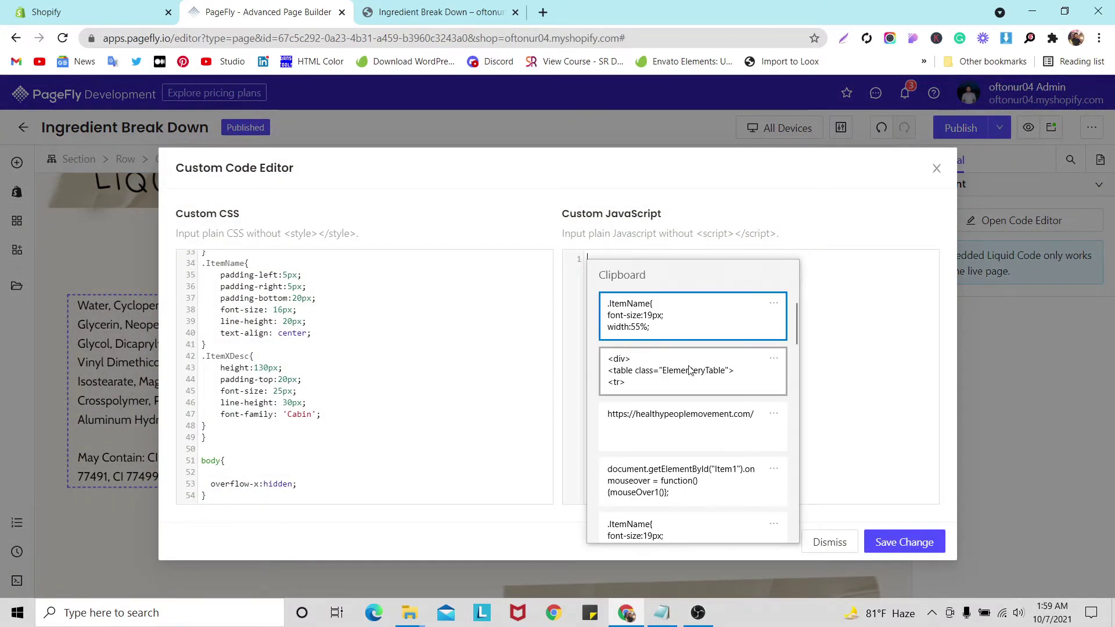
scroll(688, 366, down, 1)
scroll(687, 360, up, 1)
scroll(684, 354, down, 4)
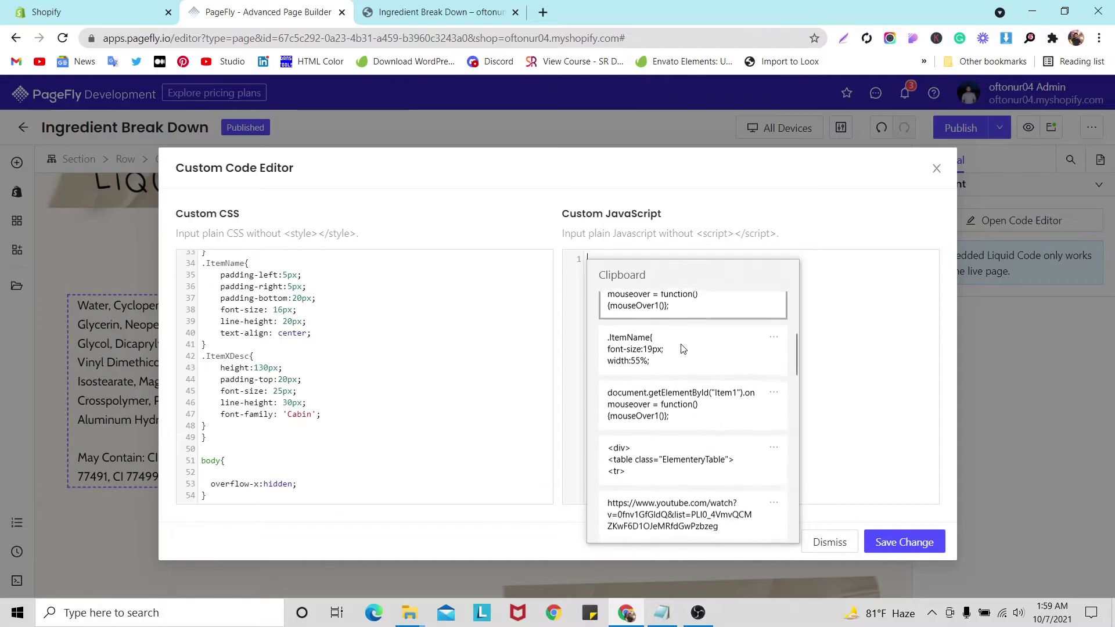
scroll(682, 349, down, 3)
scroll(679, 378, up, 3)
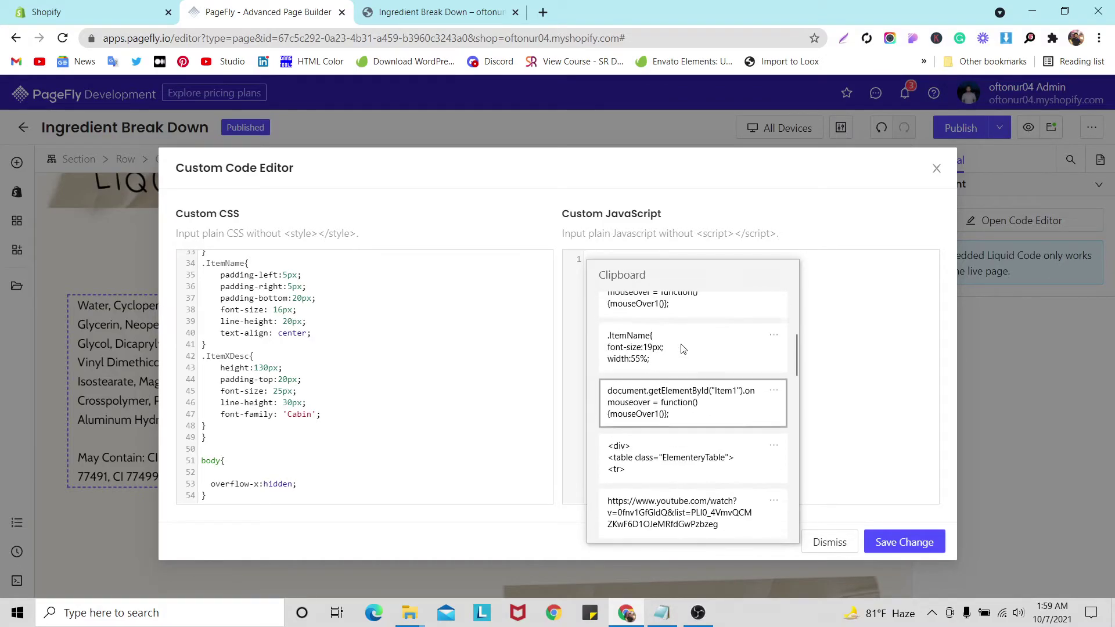
click(674, 416)
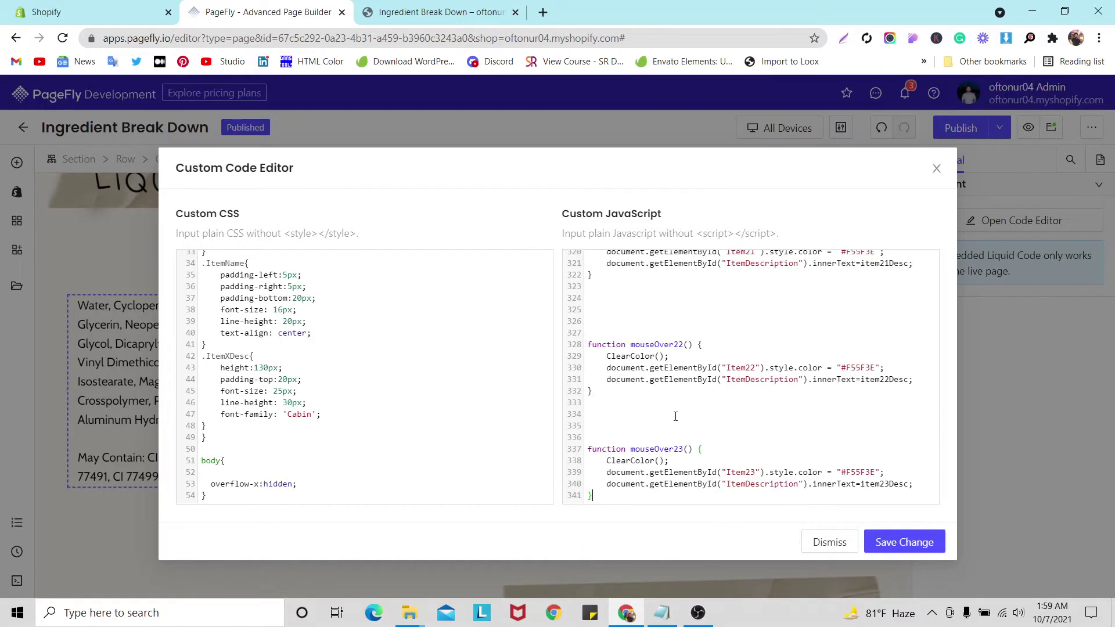
click(906, 543)
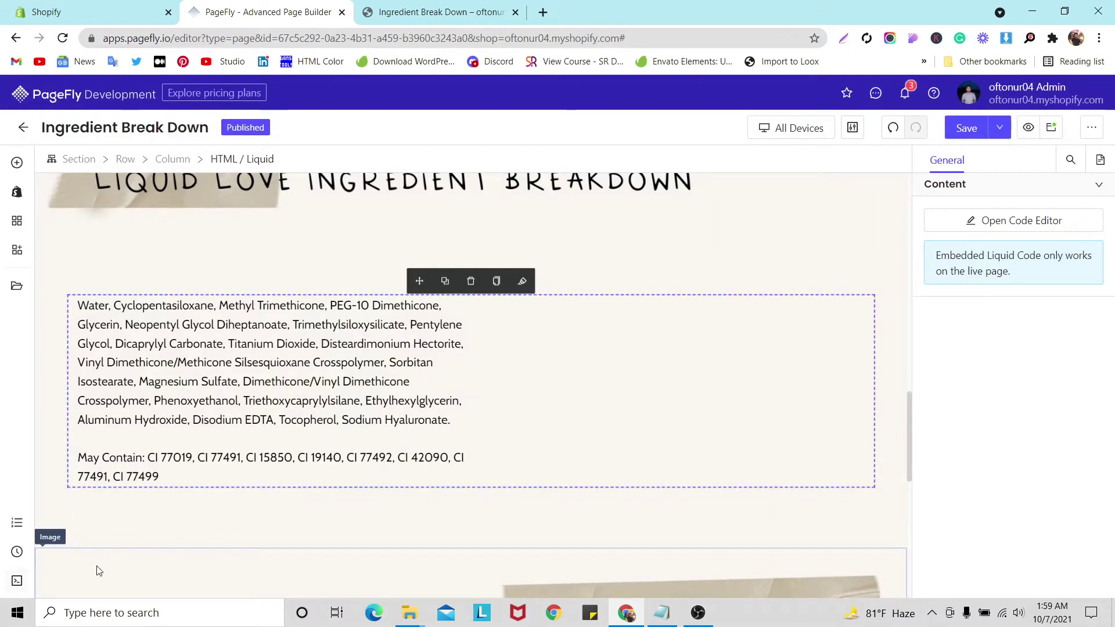
click(17, 581)
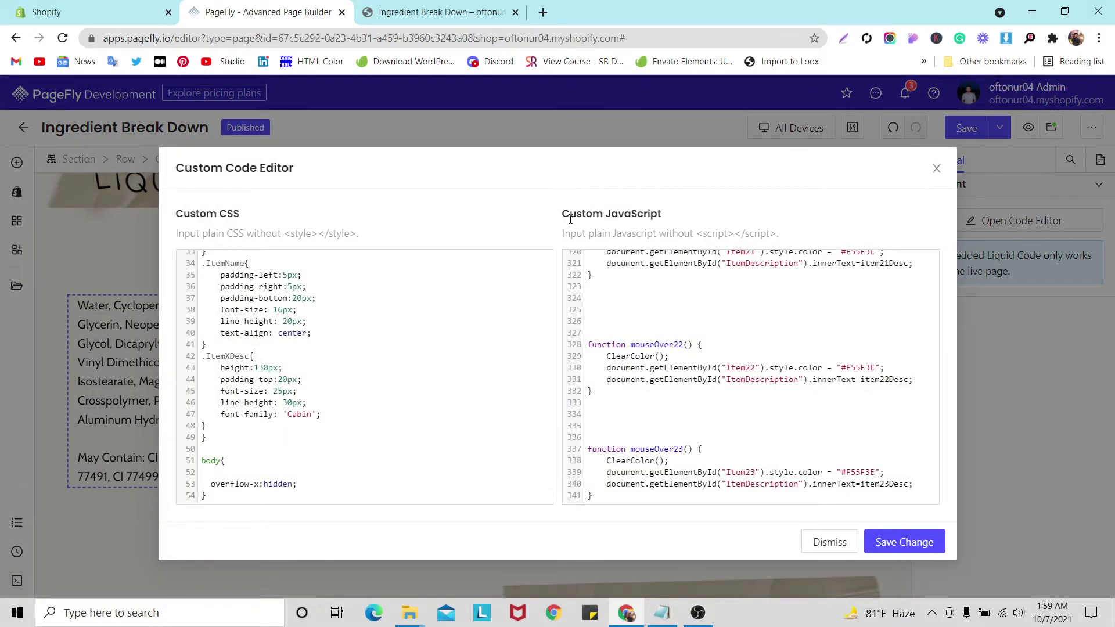
drag(575, 218, 693, 223)
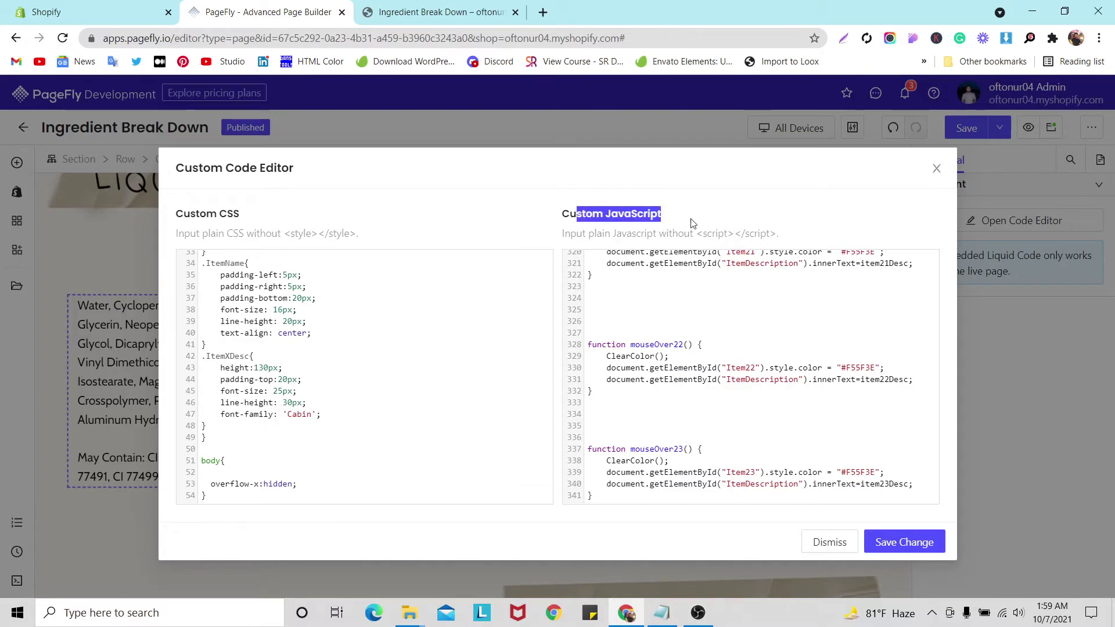
click(200, 212)
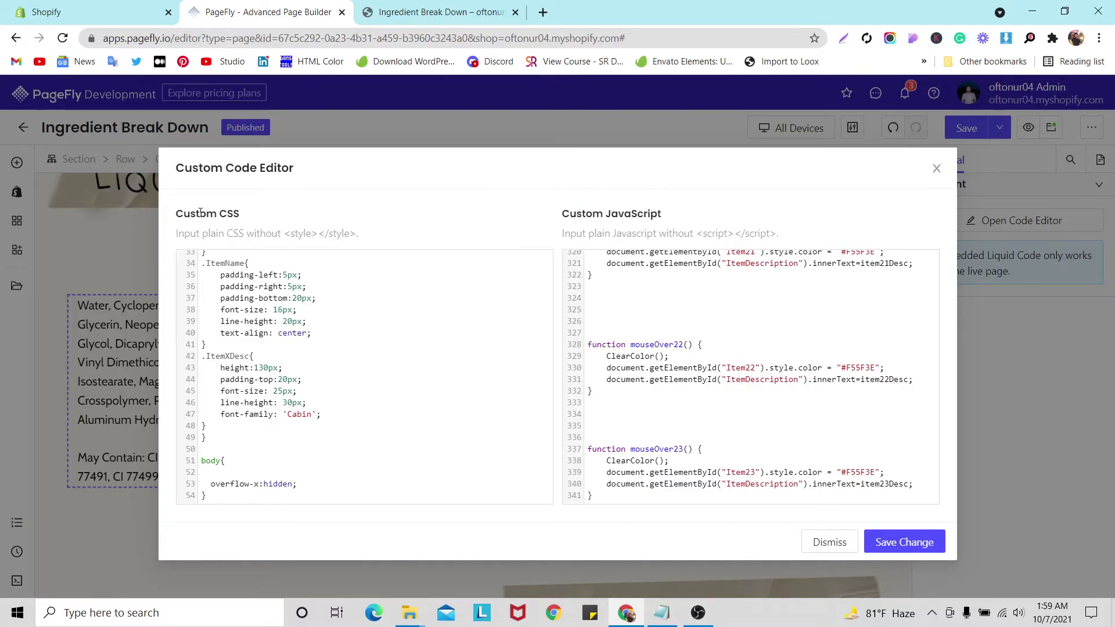
click(900, 542)
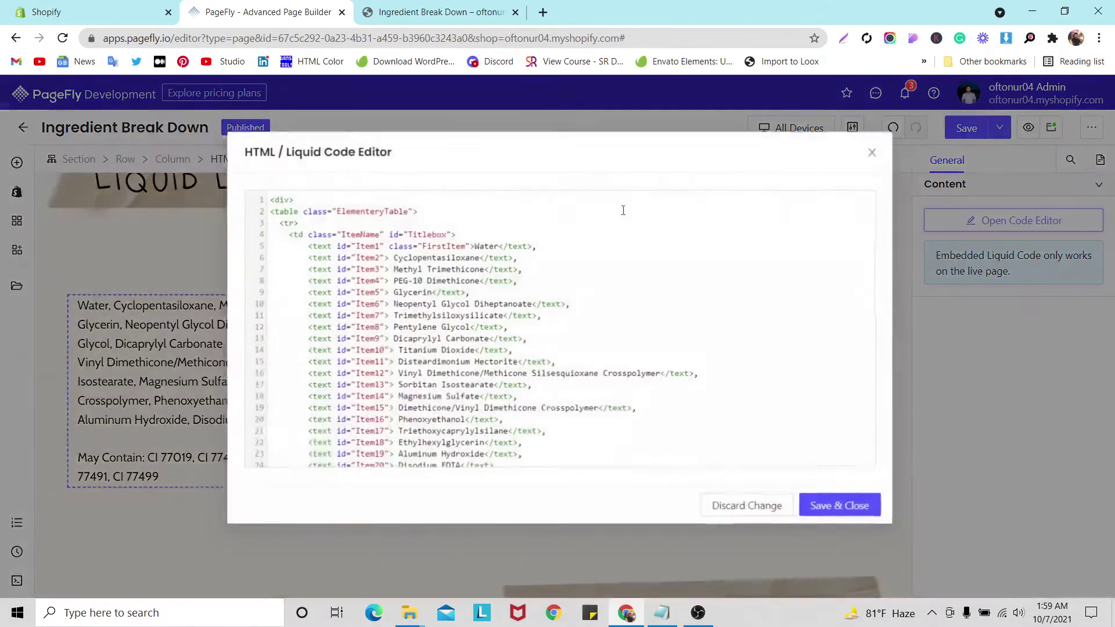
Save and close the HTML/Liquid block's code, then Save & Publish the page.
click(952, 220)
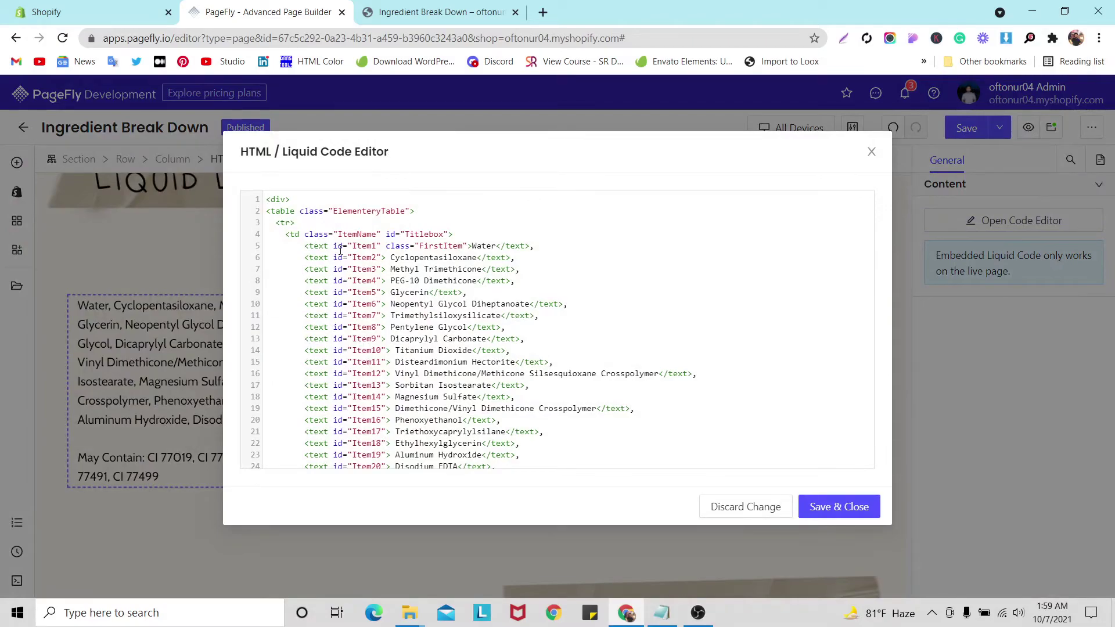
click(837, 506)
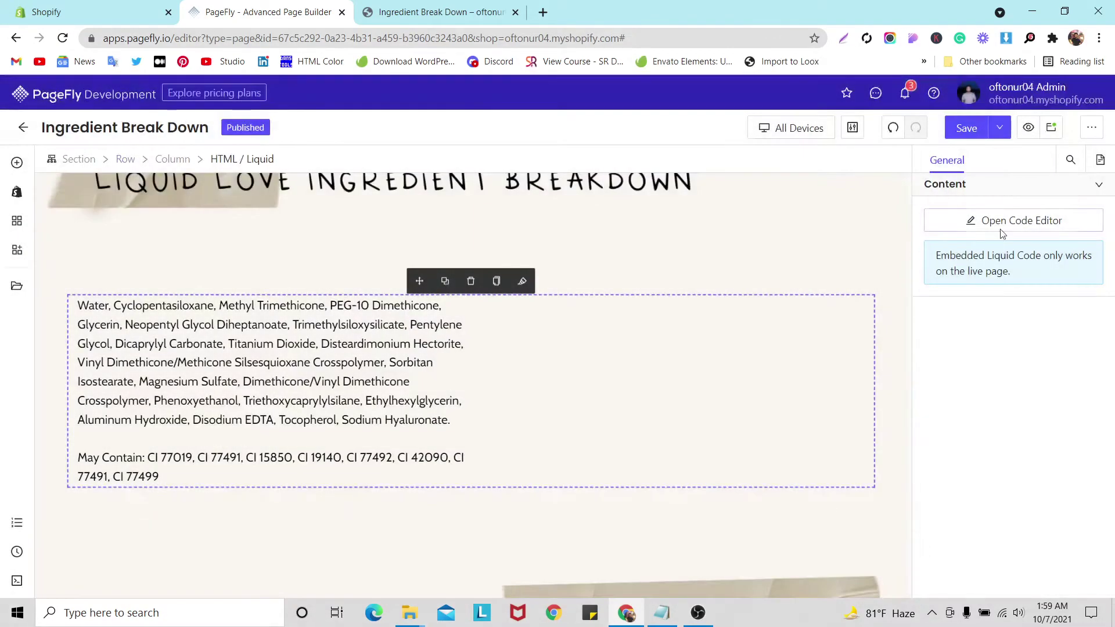
click(998, 128)
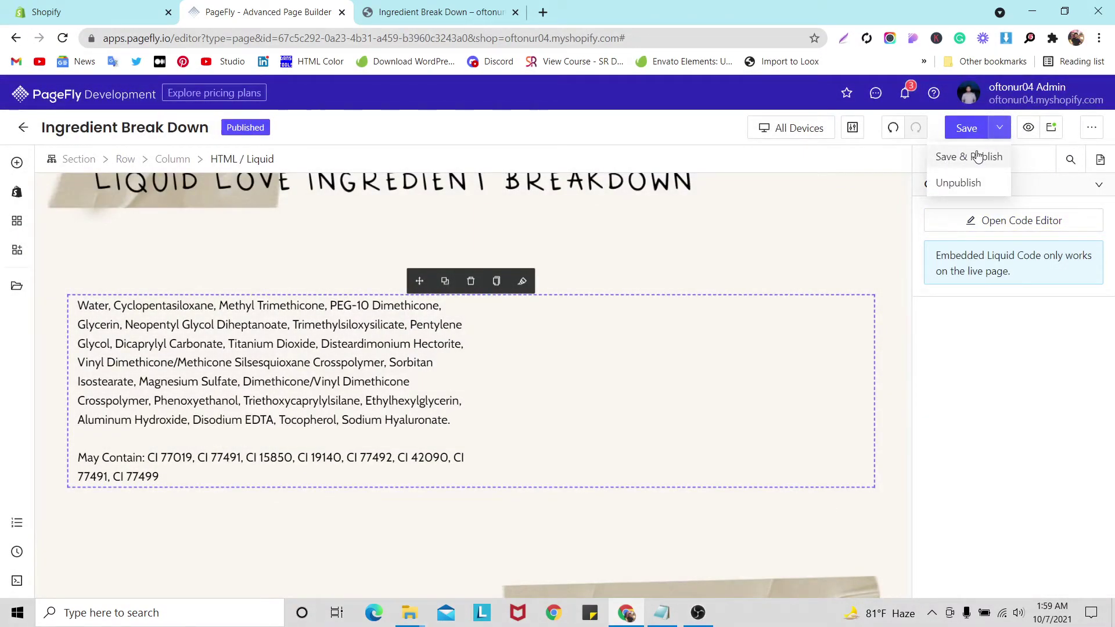
click(990, 155)
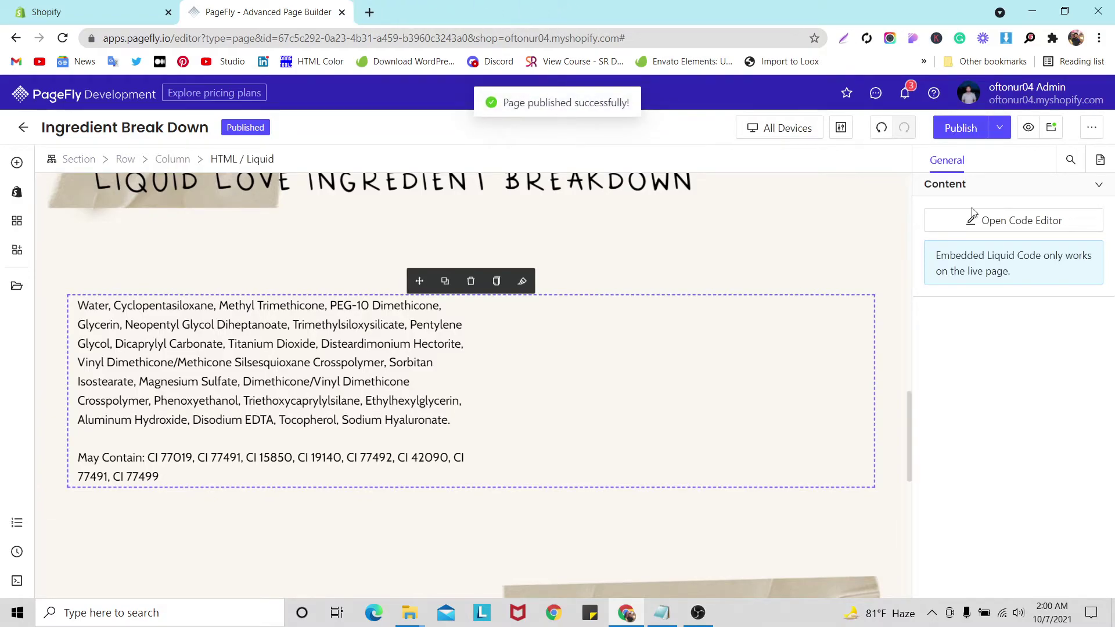
On the live page, verify ingredients like Magnesium Sulfate highlight and show their Epsom Salt description.
click(1056, 133)
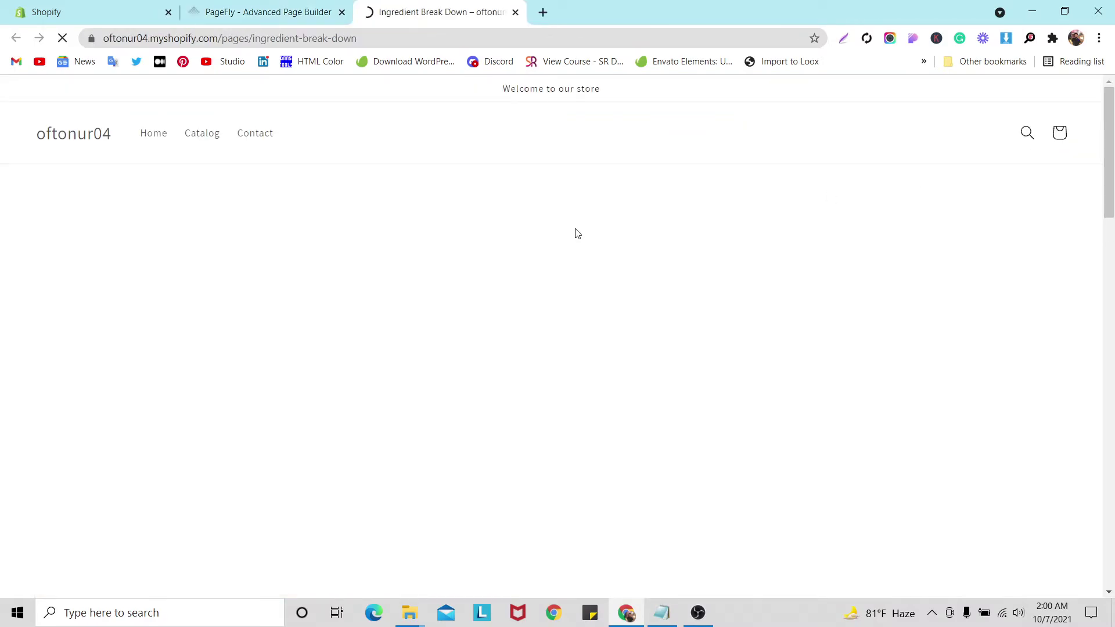
scroll(393, 238, down, 4)
scroll(393, 237, down, 15)
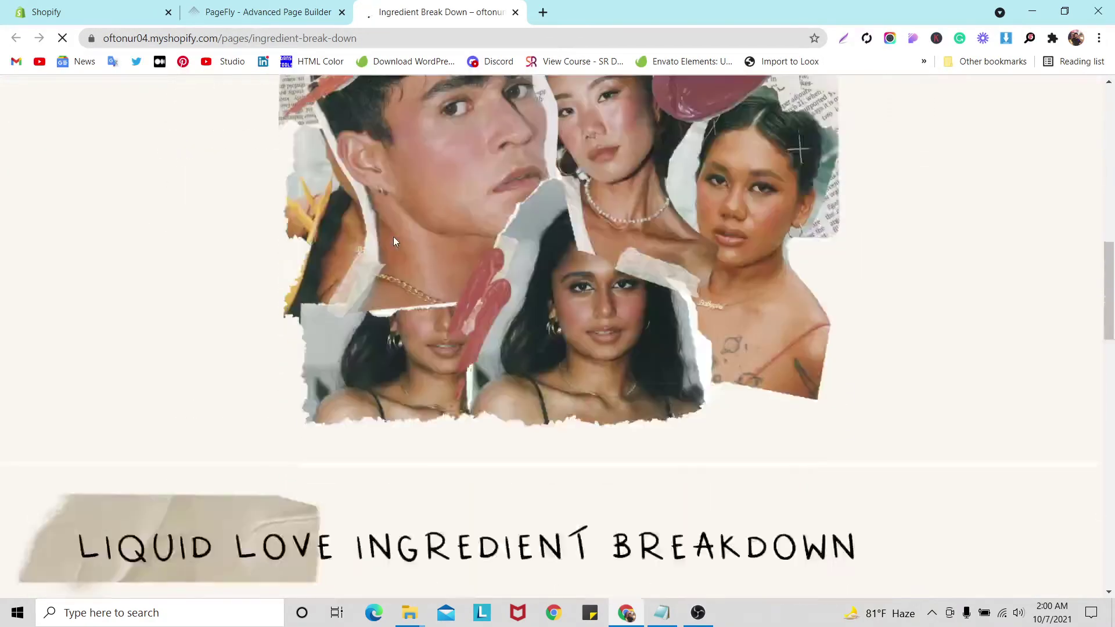
mouse_move(333, 288)
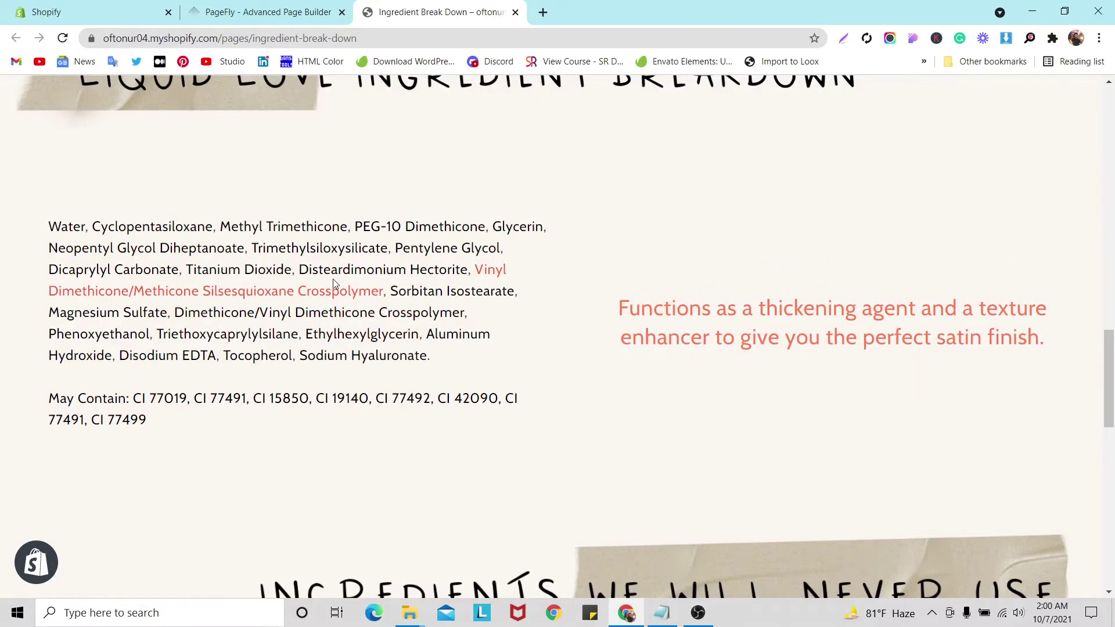
mouse_move(165, 414)
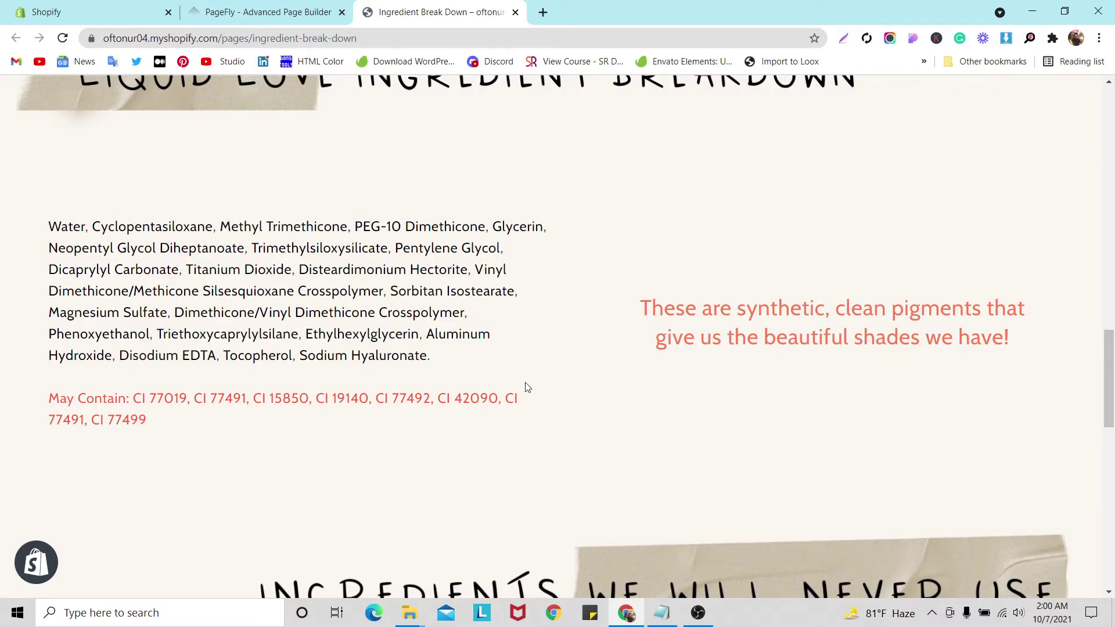
mouse_move(126, 307)
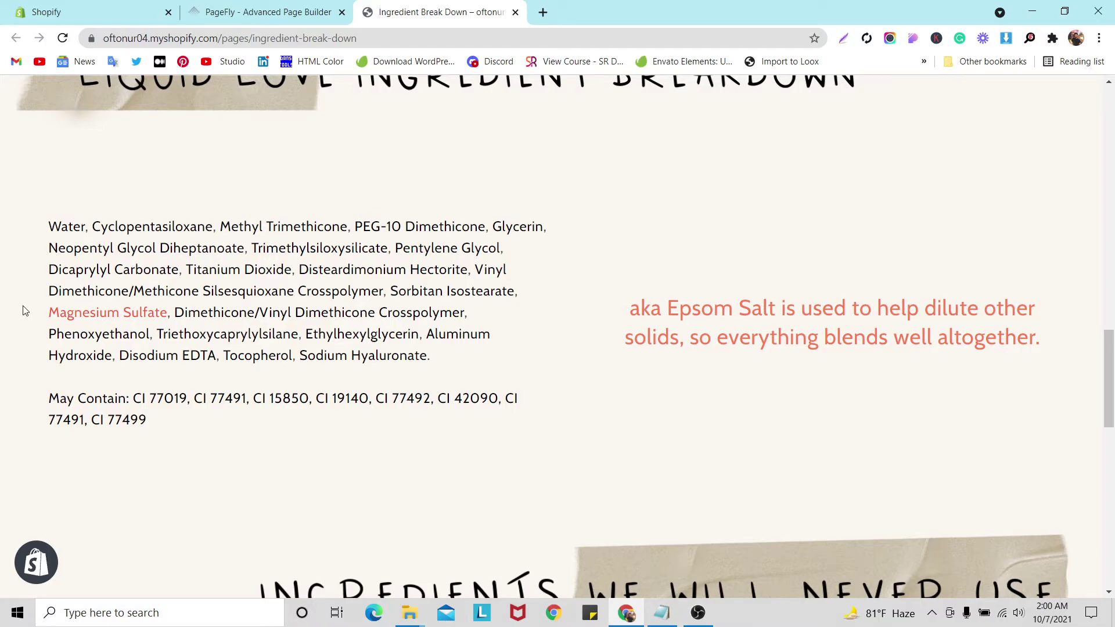
Open Chrome DevTools docked on the right and preview the page at iPhone size, 75% zoom.
right_click(627, 239)
click(722, 450)
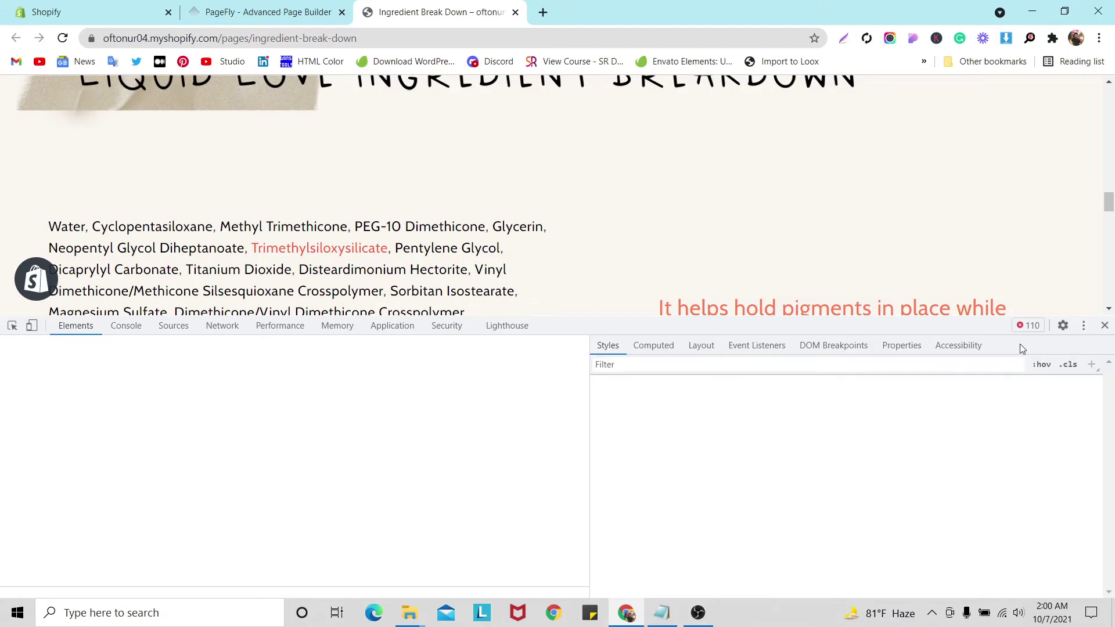
click(1083, 326)
click(1096, 352)
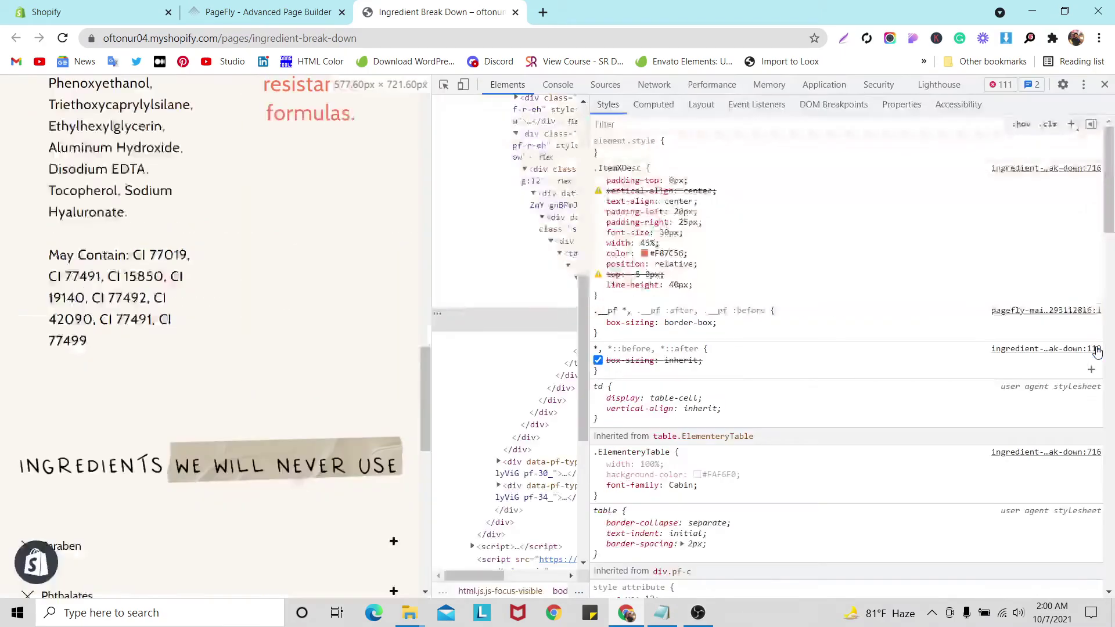
click(465, 86)
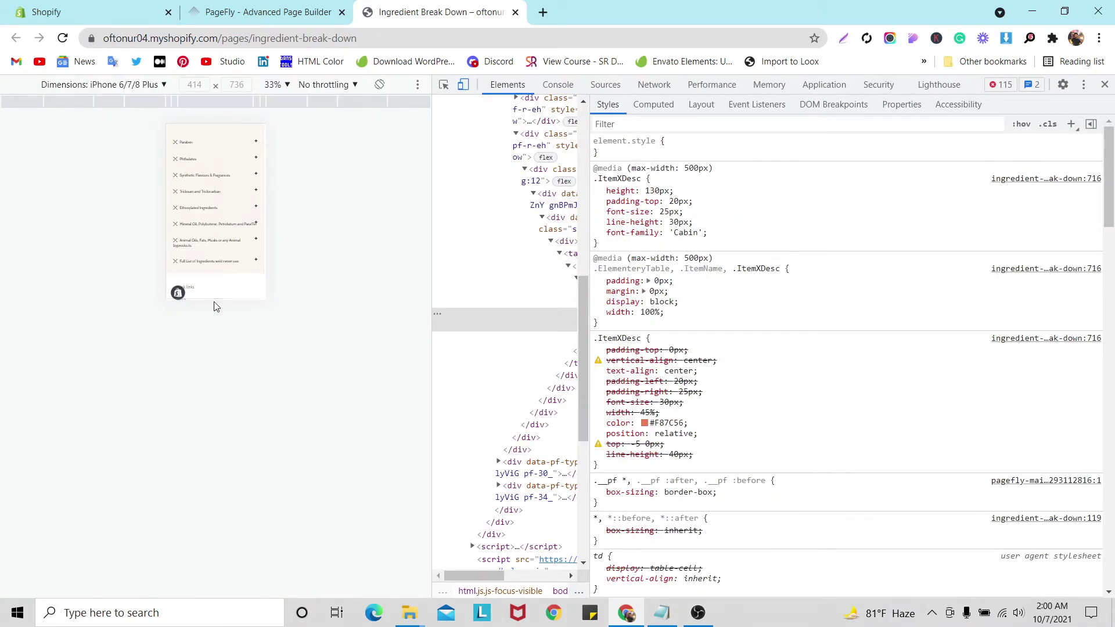
click(287, 85)
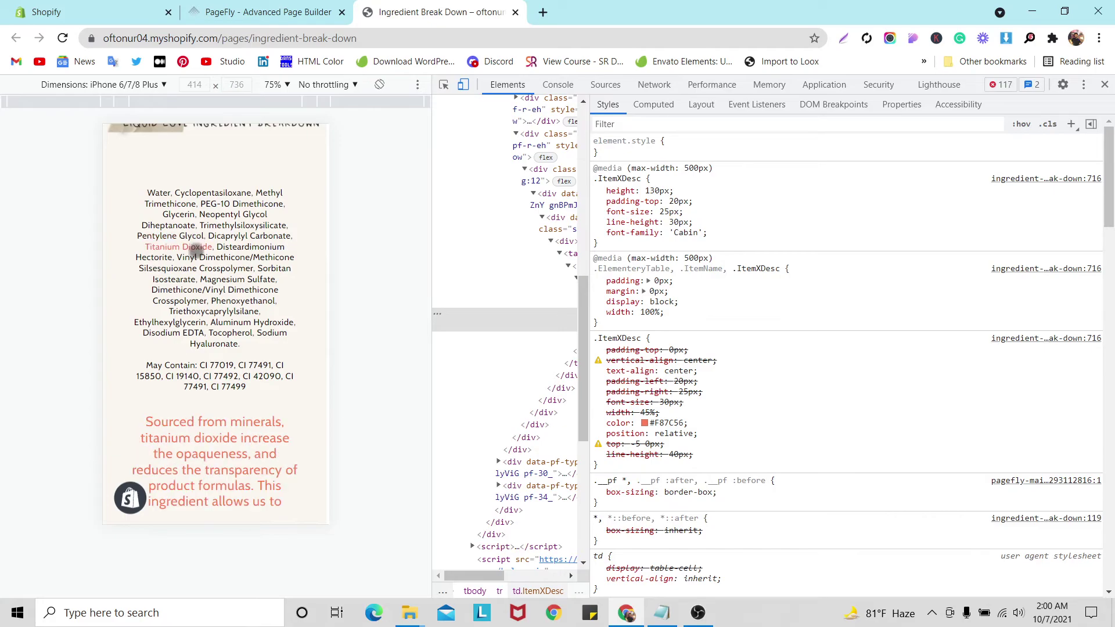
Tap ingredients like Triethoxycaprylylsilane to verify their highlight and description on mobile, then close DevTools.
click(200, 256)
scroll(210, 303, down, 1)
click(198, 258)
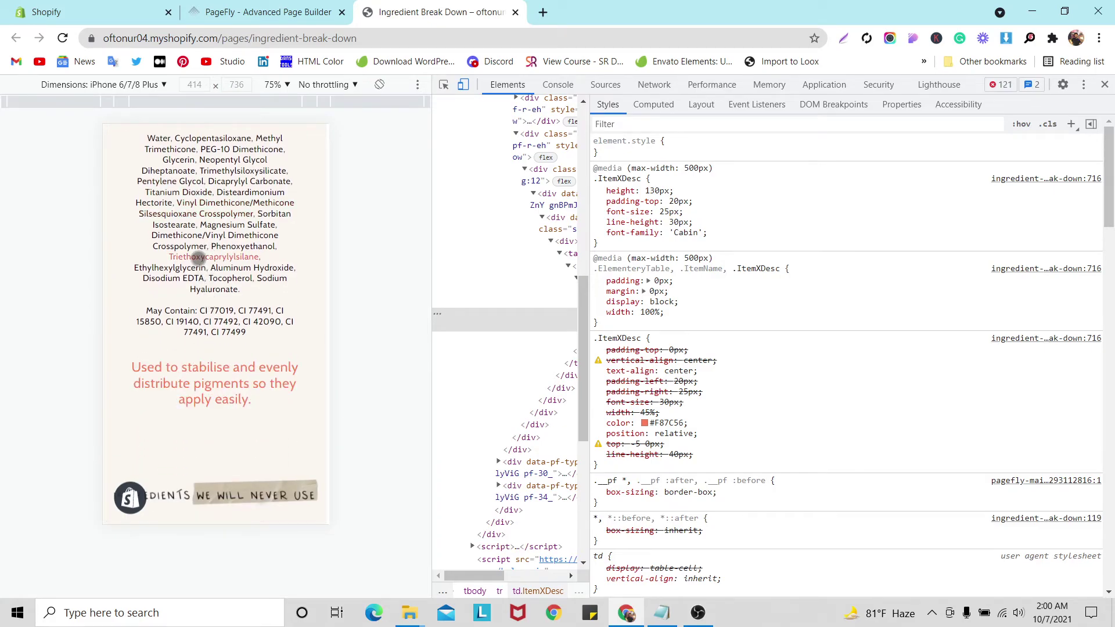
click(1105, 86)
click(309, 8)
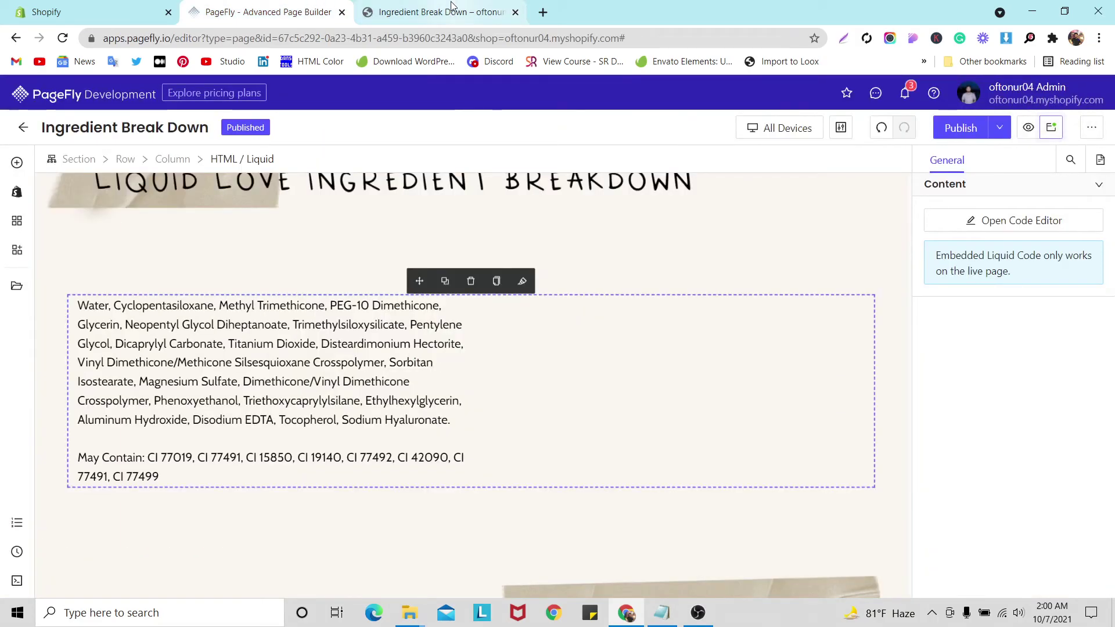